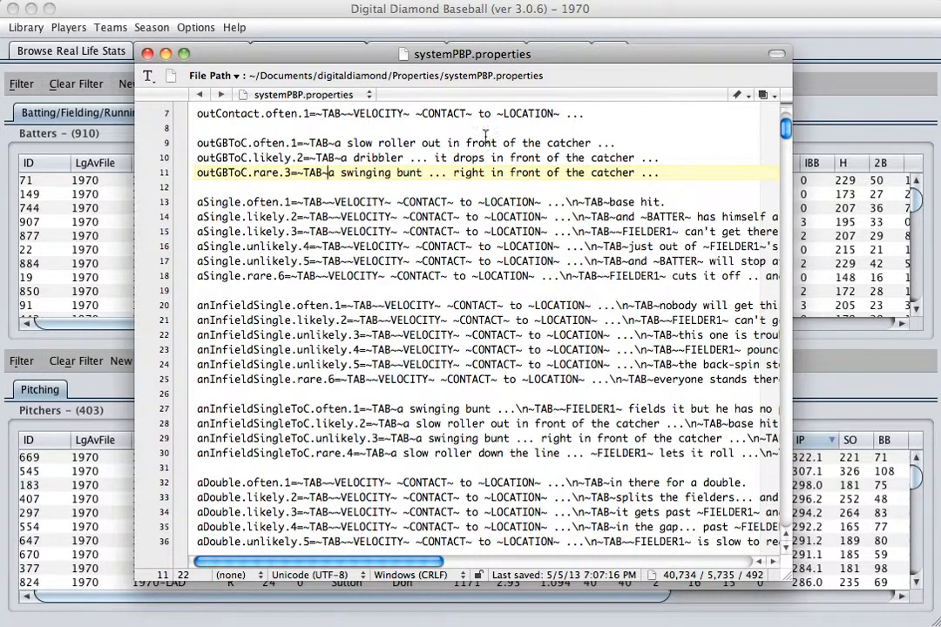
Step: Examine the aSingle.often.1 entry in systemPBP.properties, including its TAB, VELOCITY, CONTACT and LOCATION tokens, line break and closing text
scroll(522, 157, "down", 5)
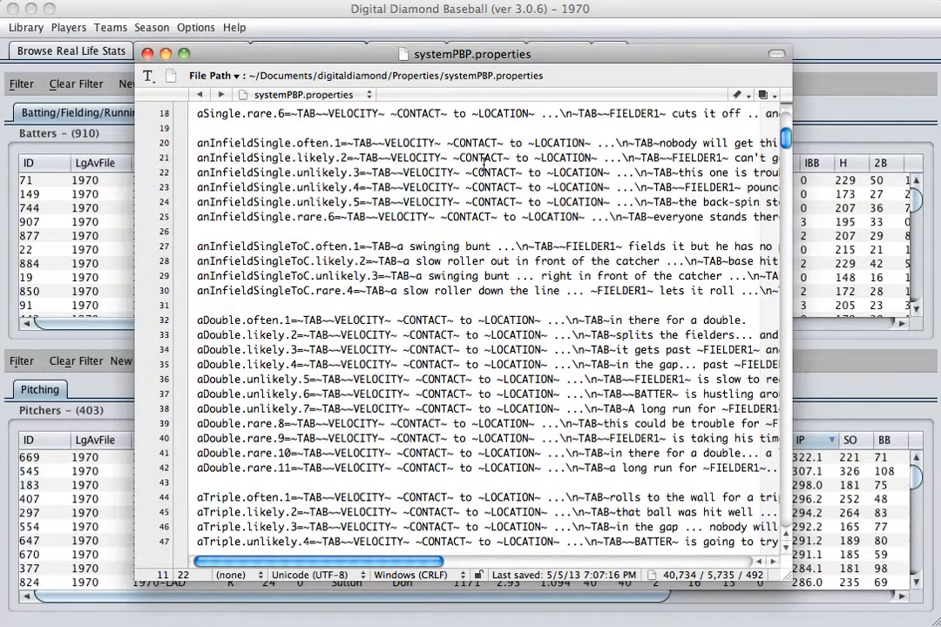
scroll(484, 164, "up", 8)
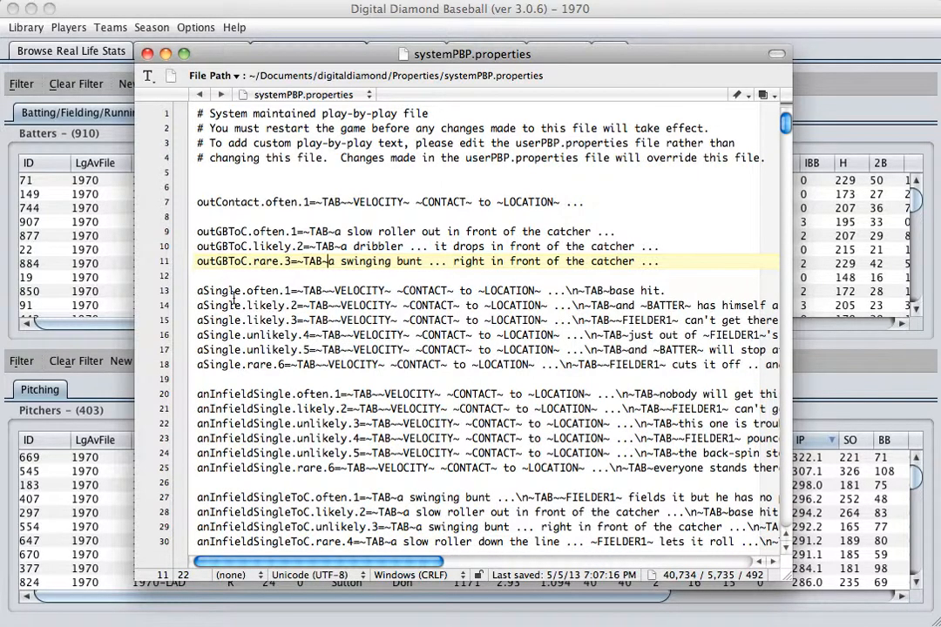
left_click_drag(236, 296, 194, 296)
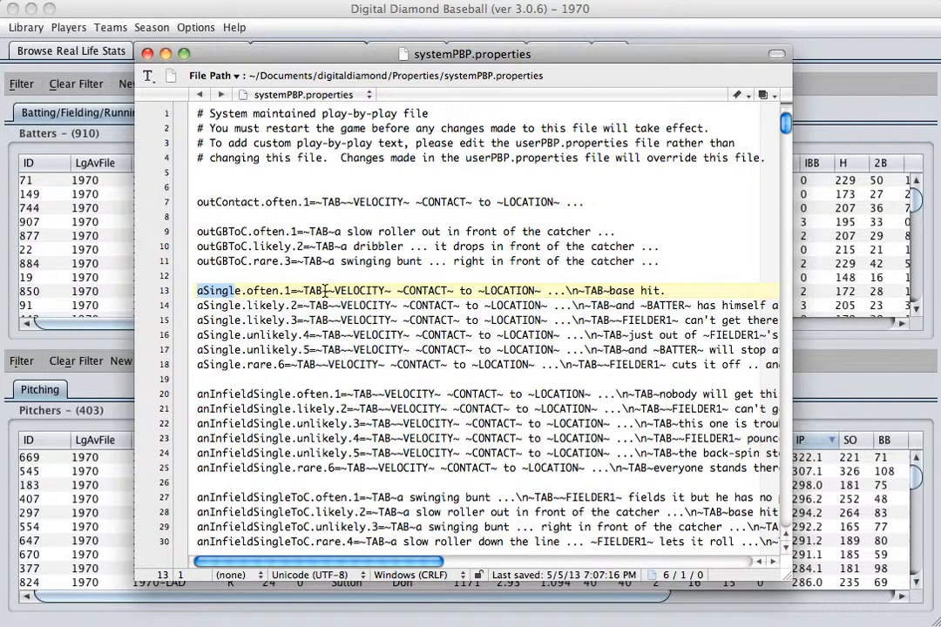
left_click_drag(324, 290, 298, 291)
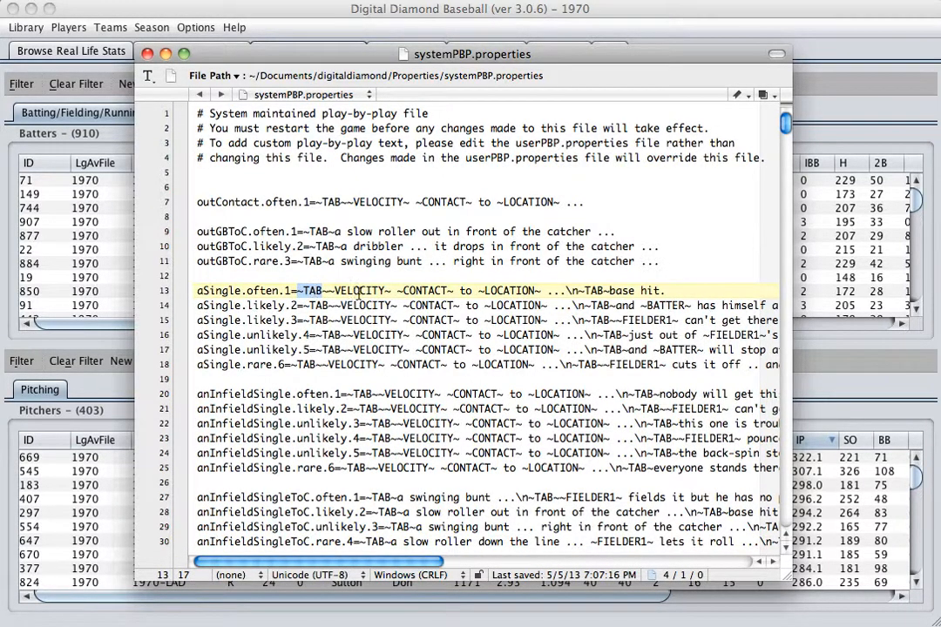
mouse_move(387, 291)
left_mouse_down()
mouse_move(328, 293)
mouse_move(390, 294)
left_mouse_up()
left_click(328, 292)
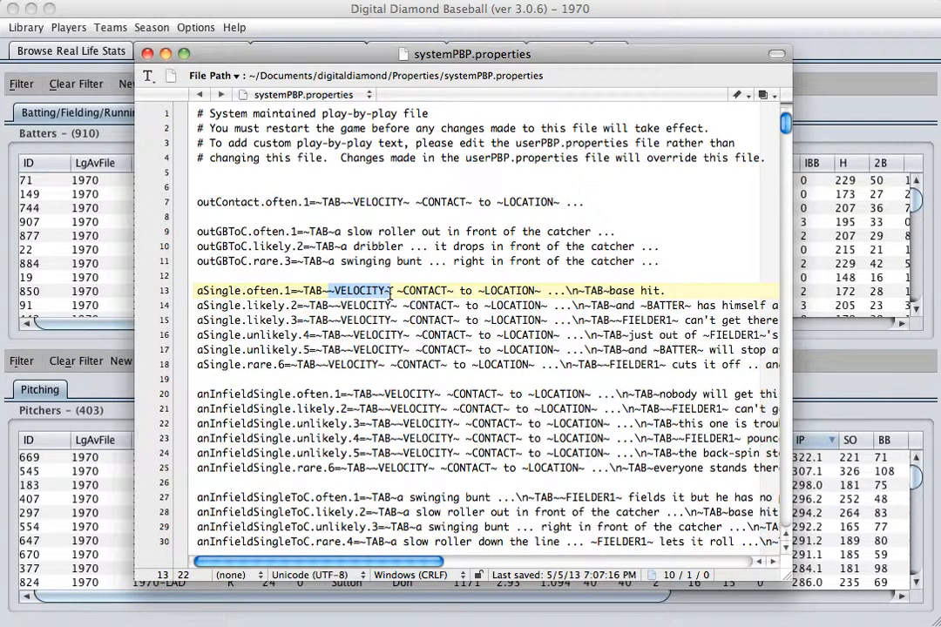
left_click_drag(396, 291, 454, 292)
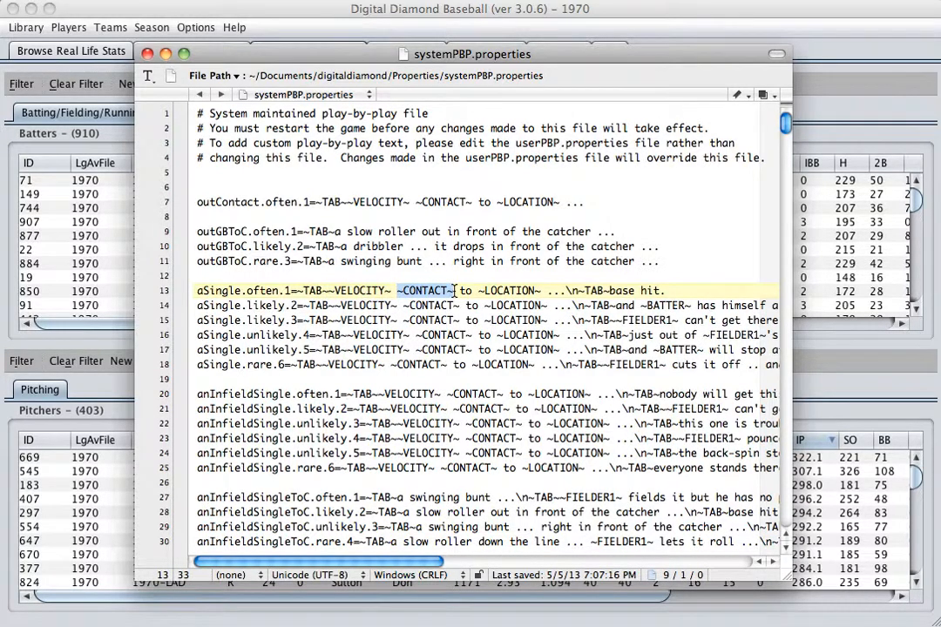
left_click_drag(477, 291, 542, 290)
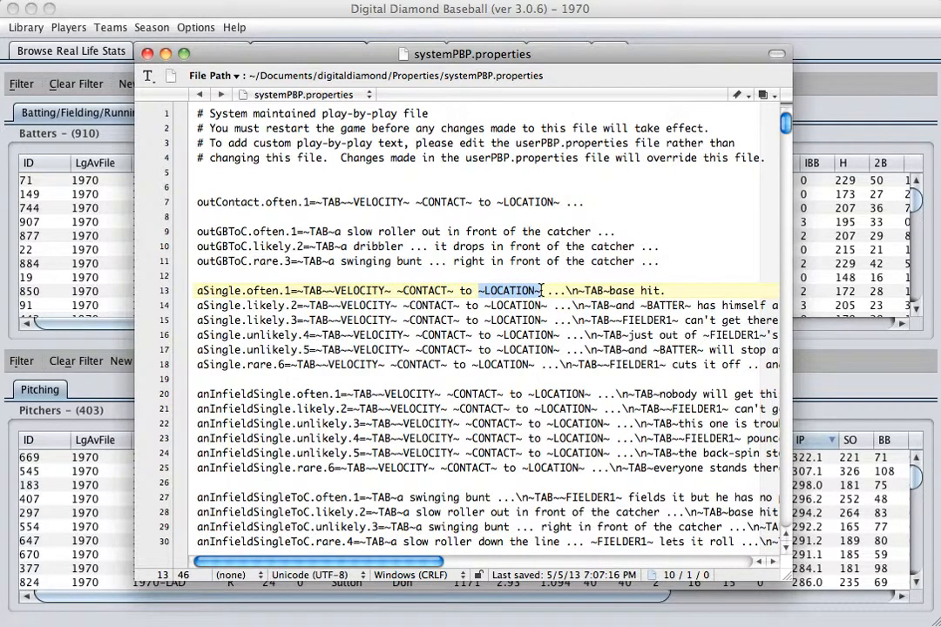
left_click(571, 290)
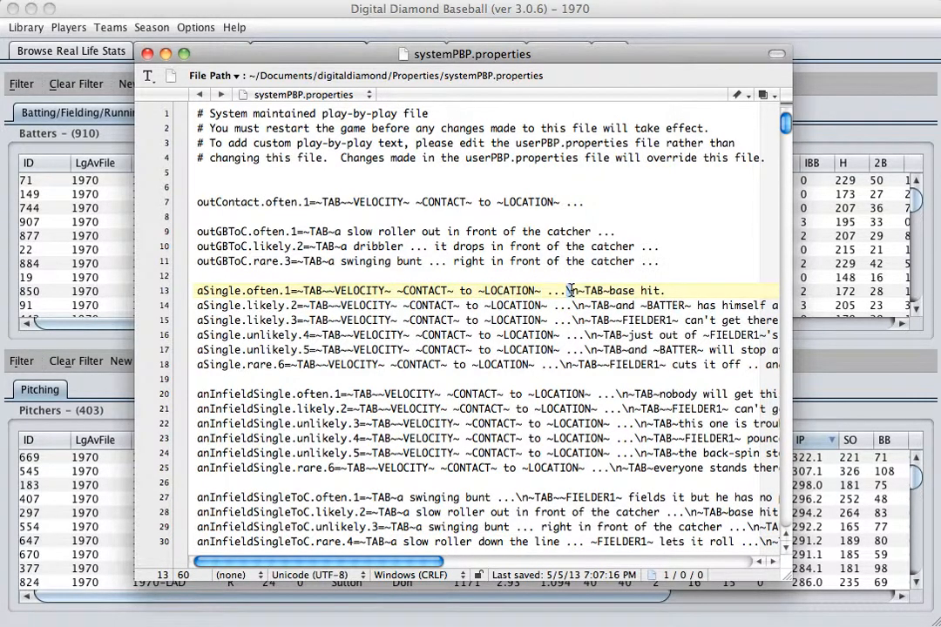
left_click_drag(571, 290, 577, 290)
left_click_drag(607, 290, 665, 290)
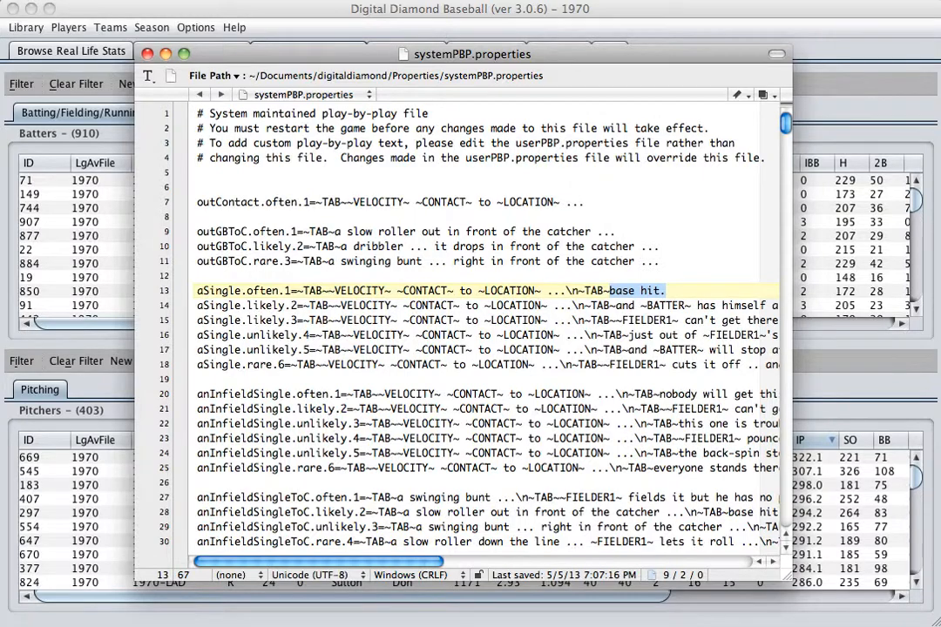
Step: Switch to the game's play-by-play account and examine the line drive and base hit lines opening the bottom of the 1st
left_click_drag(426, 48, 475, 54)
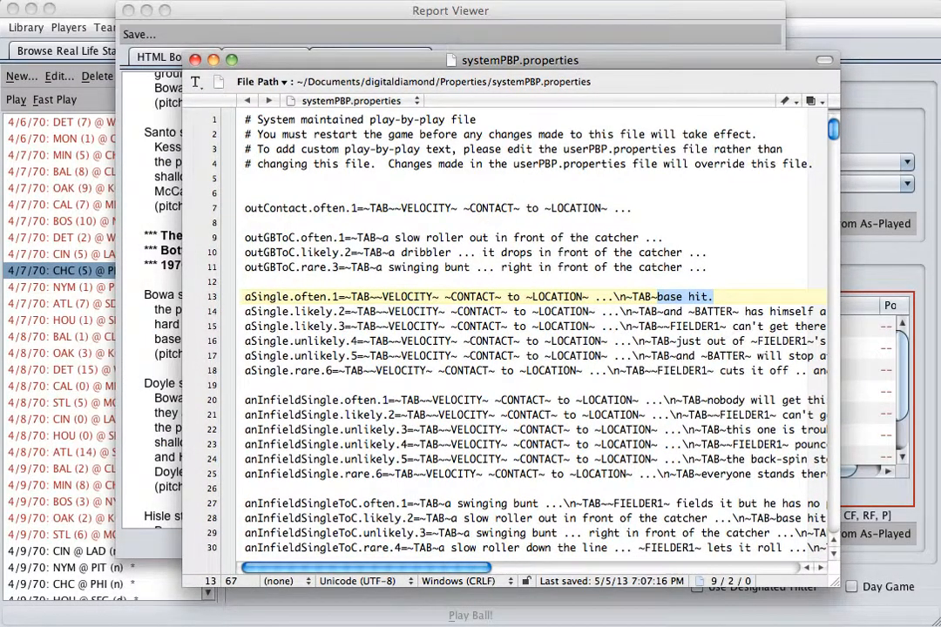
left_click(375, 11)
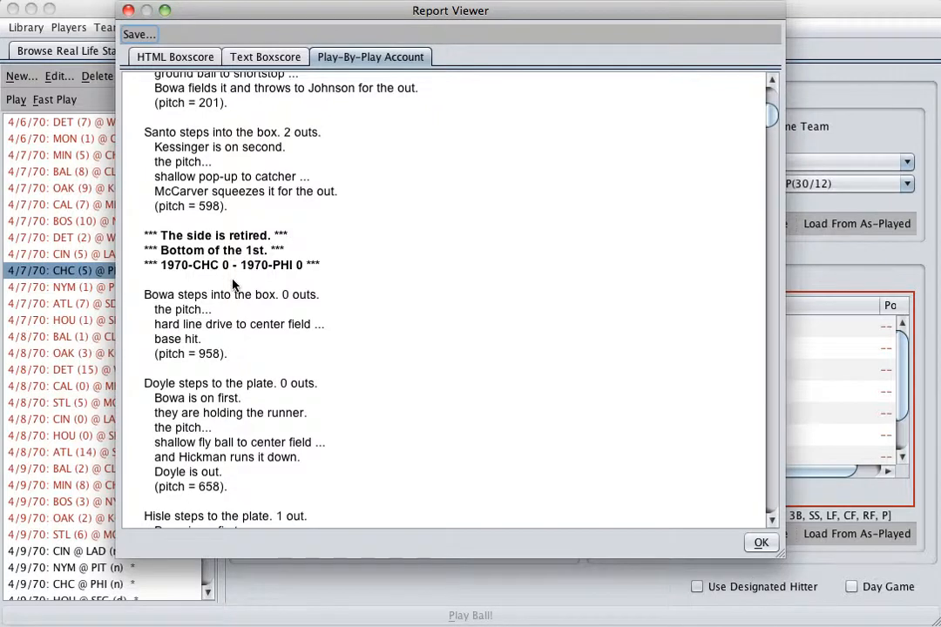
left_click_drag(166, 332, 315, 329)
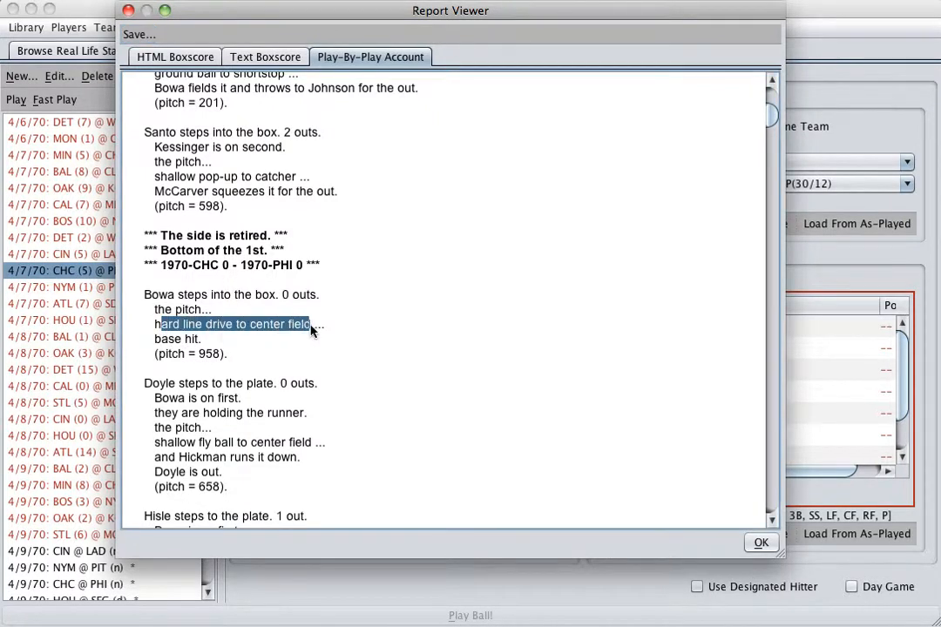
left_click(159, 343)
left_click_drag(161, 348, 223, 346)
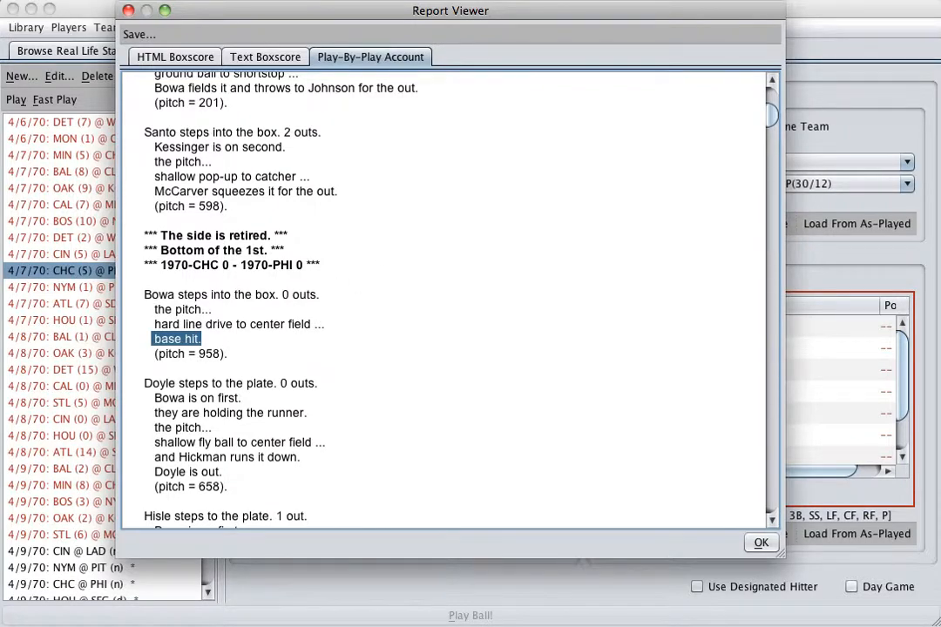
Step: Copy the aSingle.often.1 line from systemPBP.properties and paste it below the commented list at the end of userPBP.properties
key("super+Tab")
key("super+Tab")
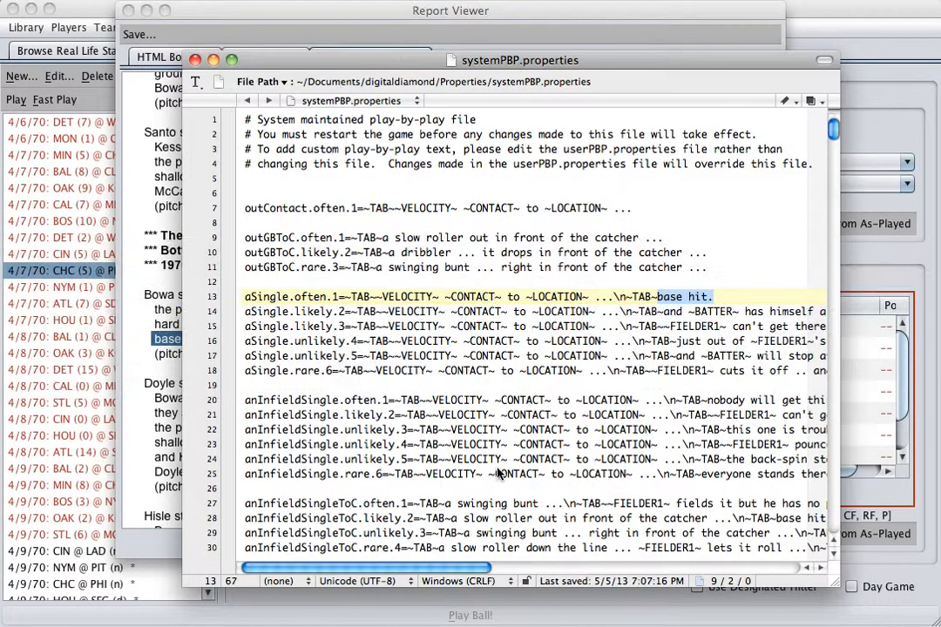
left_click_drag(542, 61, 762, 61)
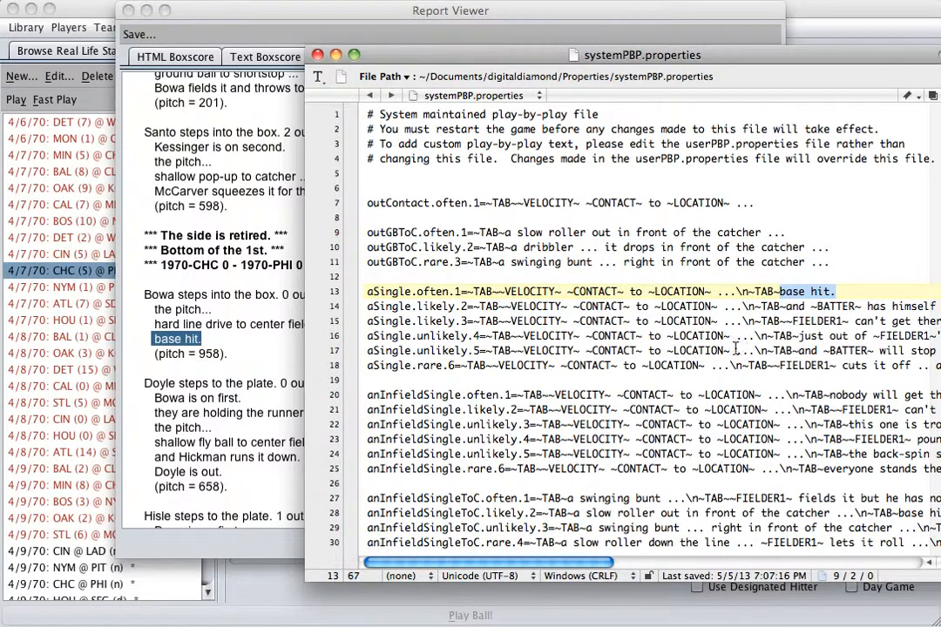
left_click_drag(837, 293, 358, 296)
key("super+c")
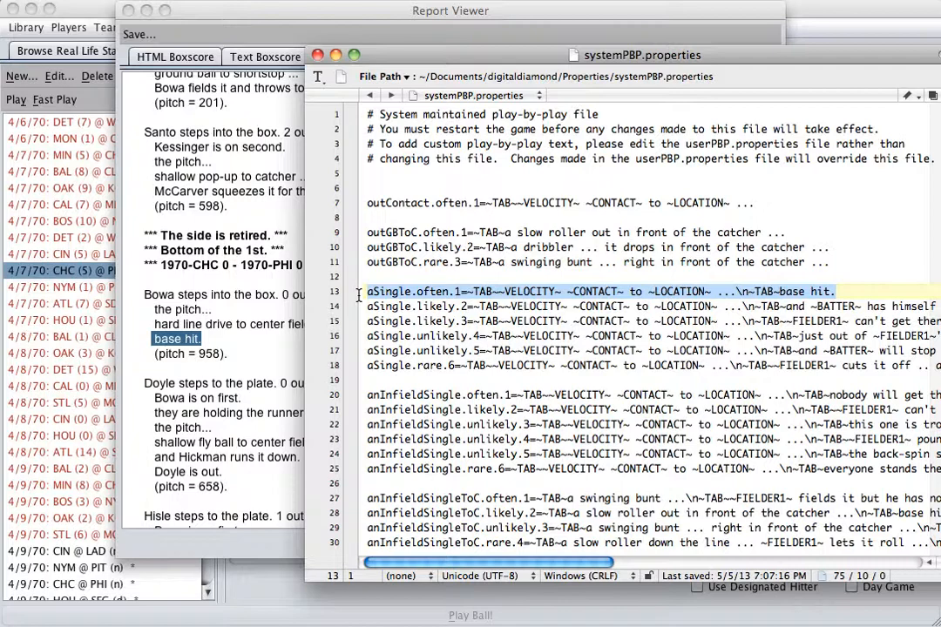
key("super+grave")
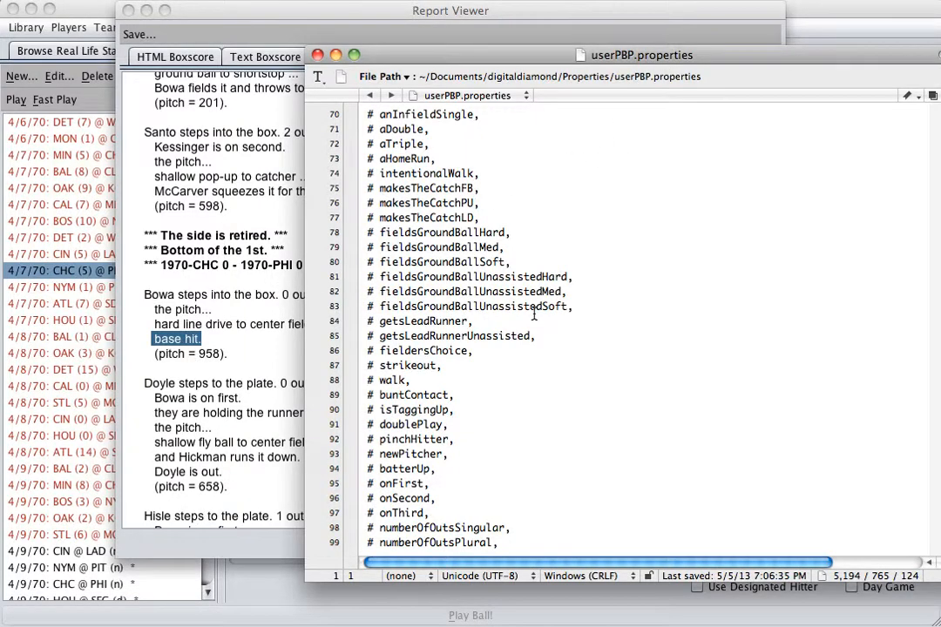
scroll(534, 314, "down", 8)
left_click(520, 541)
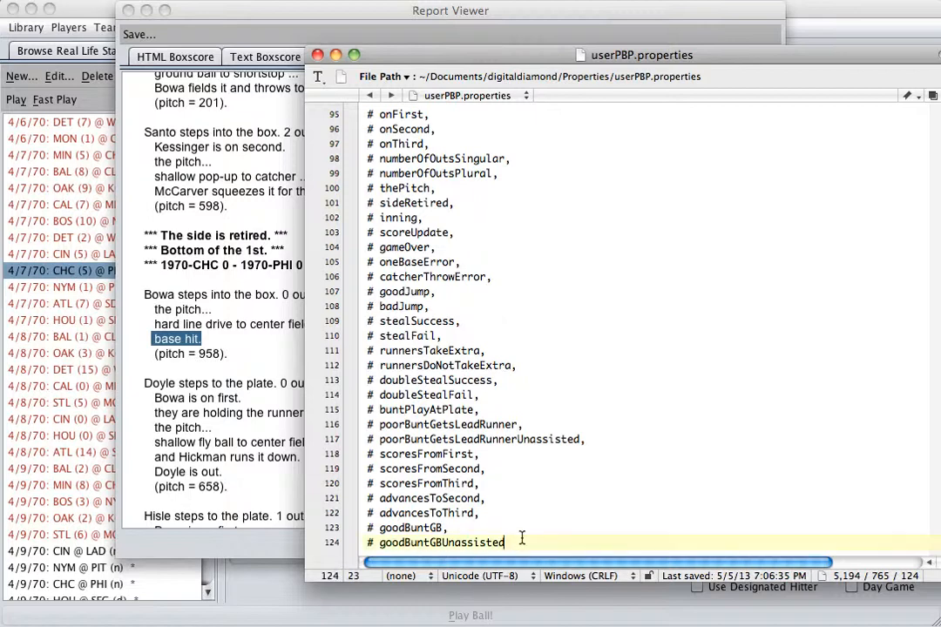
key("Return")
key("Return")
key("Return")
key("Return")
key("Up")
key("super+v")
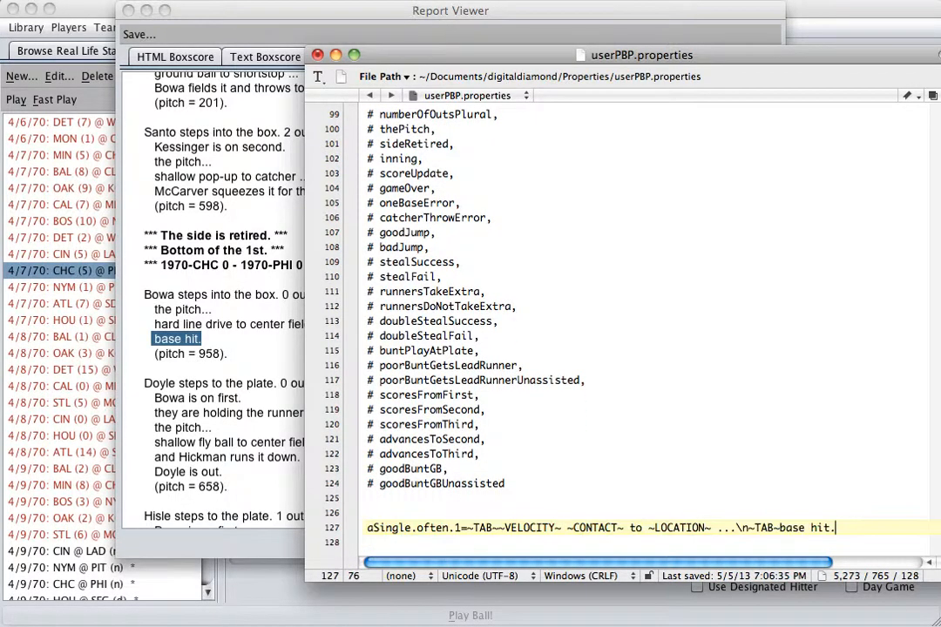
Step: Change the ending of the pasted aSingle.often.1 line to "base hit!" and save userPBP.properties
key("BackSpace")
type("!")
key("super+s")
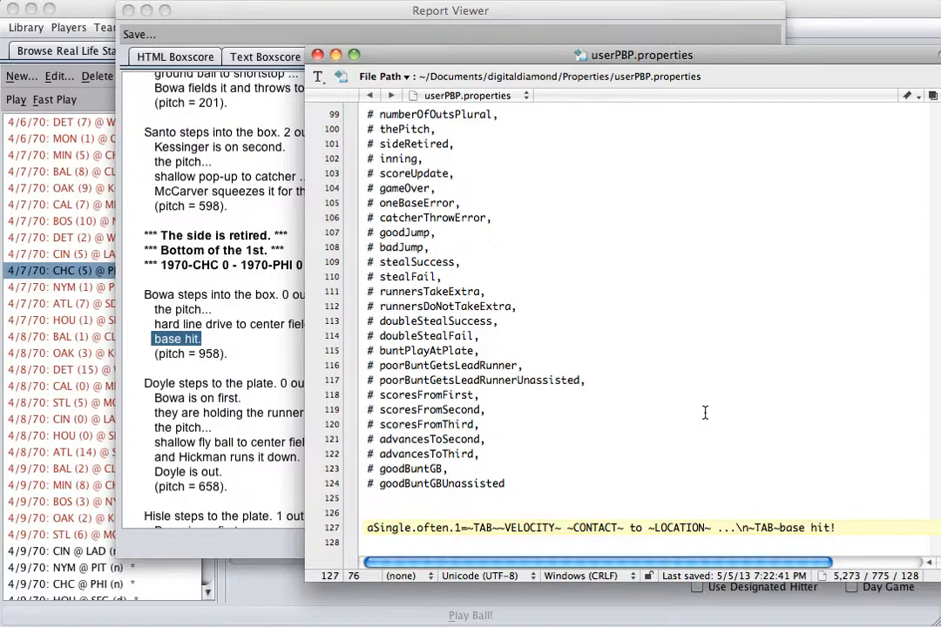
Step: Paste a second copy of the single entry on the following line and renumber its key as aSingle.often.100
key("Return")
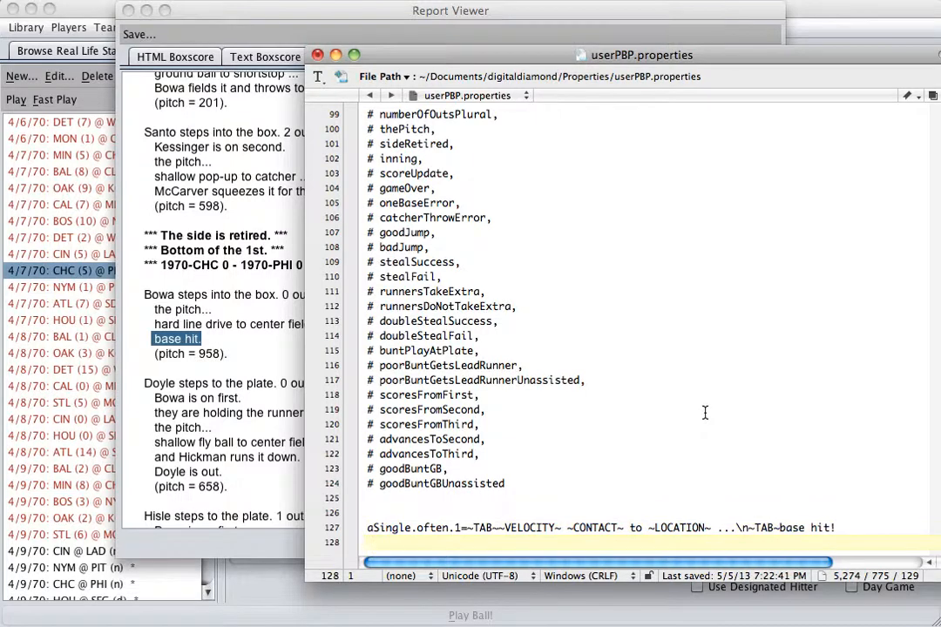
key("super+v")
key("super+Left")
key("Right")
key("Right")
key("Right")
key("Right")
key("Right")
key("Right")
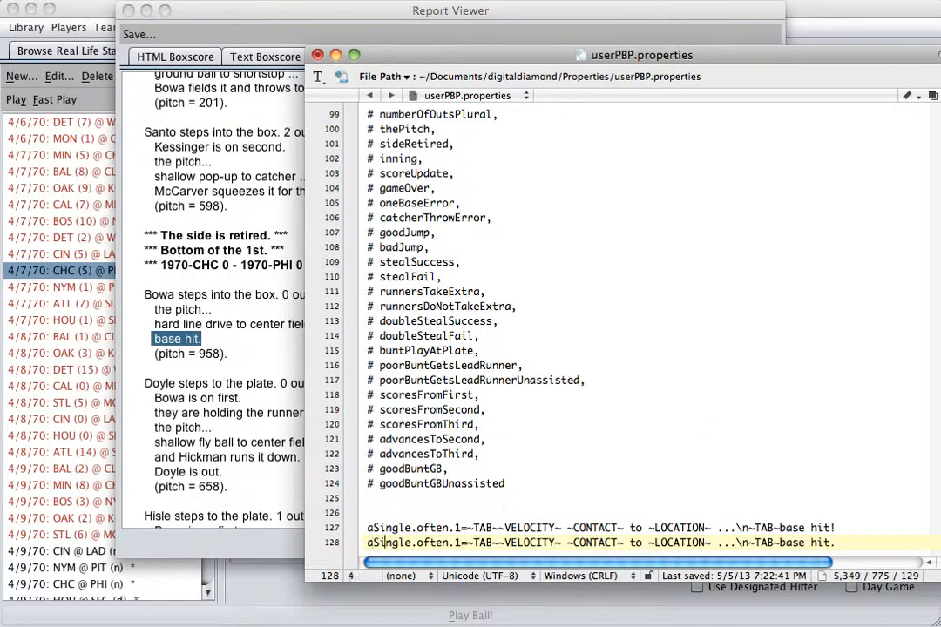
key("Right")
key("Right")
key("Right")
key("Right")
key("Right")
key("Right")
key("Right")
key("Right")
key("Right")
type("00")
key("Right")
key("Right")
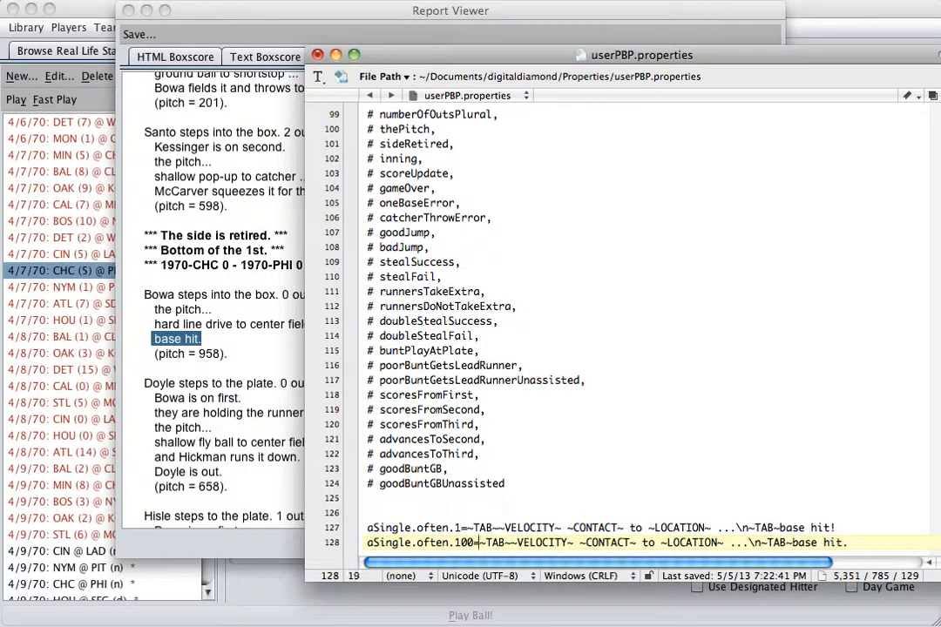
Step: Reword the closing text of the aSingle.often.100 entry to "and a base hit for ~BATTER~!"
key("Right")
key("Right")
key("Right")
key("Right")
key("Right")
key("super+Right")
key("Left")
key("Left")
key("Left")
key("Left")
key("Left")
key("Left")
key("Left")
key("Left")
key("Left")
type("and a")
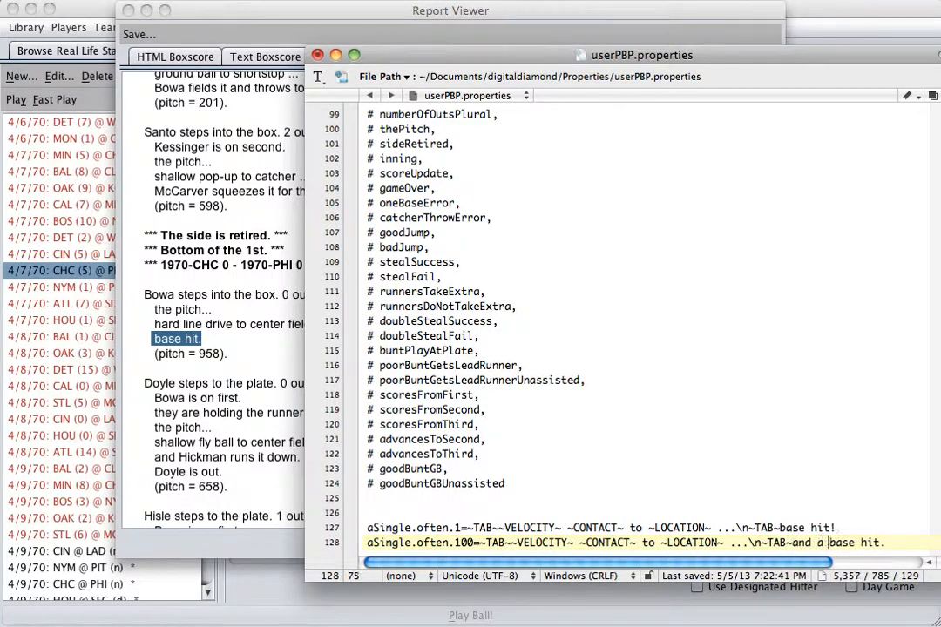
key("End")
key("BackSpace")
type("for ~BATTER")
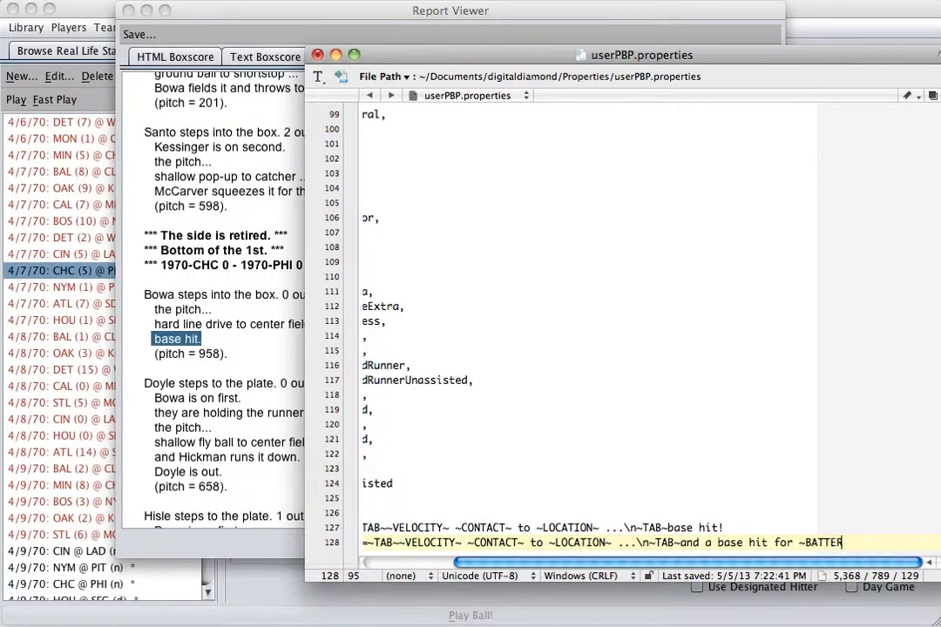
type("~!")
Step: Examine the "often" frequency keyword in the new aSingle entry and compare it with the numbered frequency keys in systemPBP.properties
key("Home")
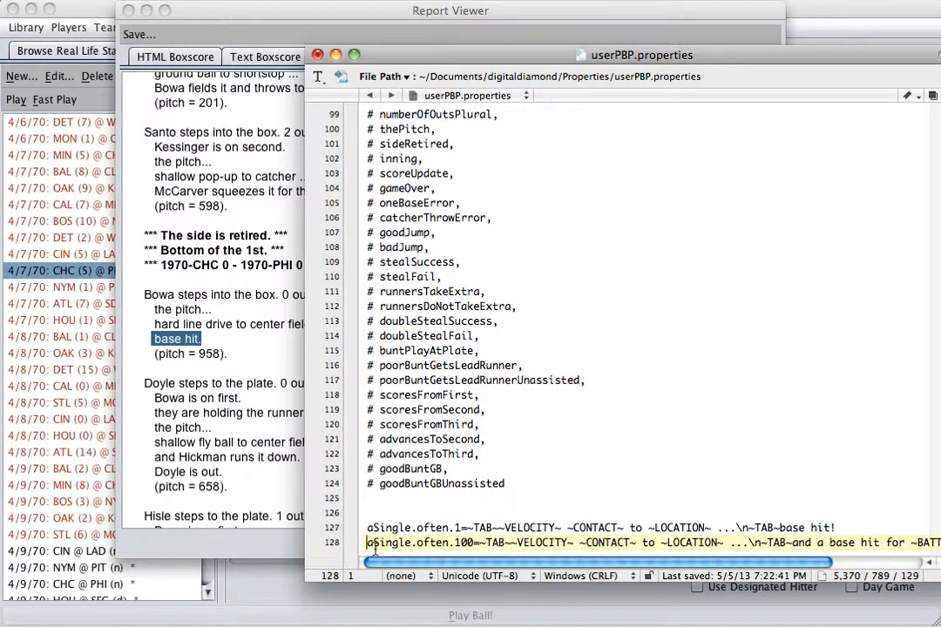
left_click_drag(416, 542, 460, 544)
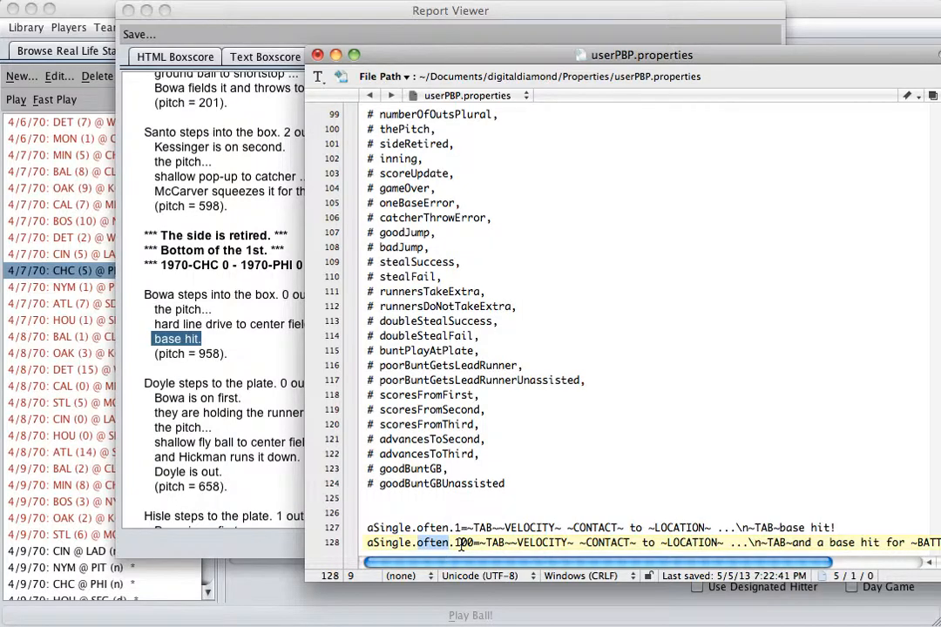
key("super+grave")
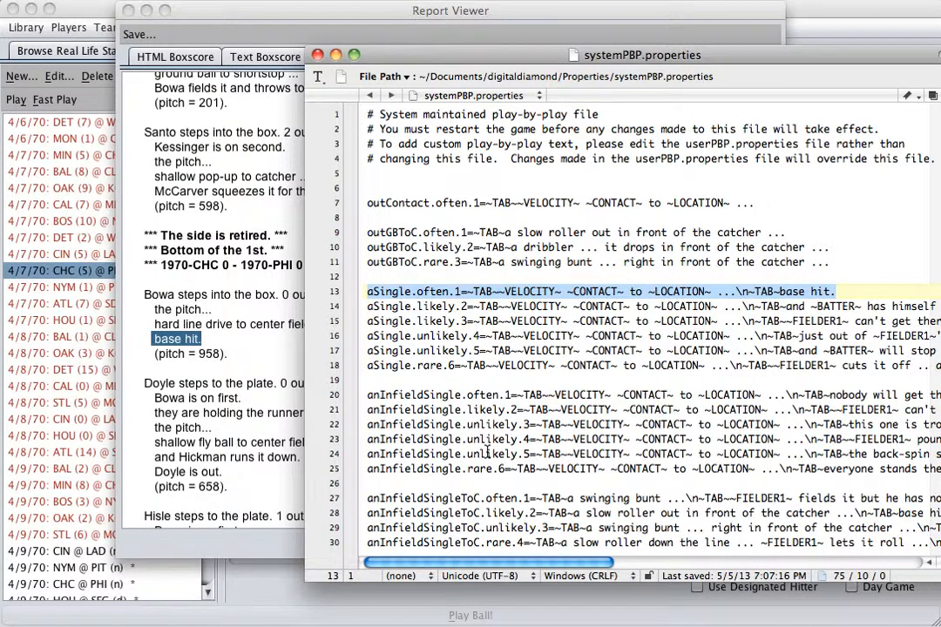
scroll(488, 452, "down", 7)
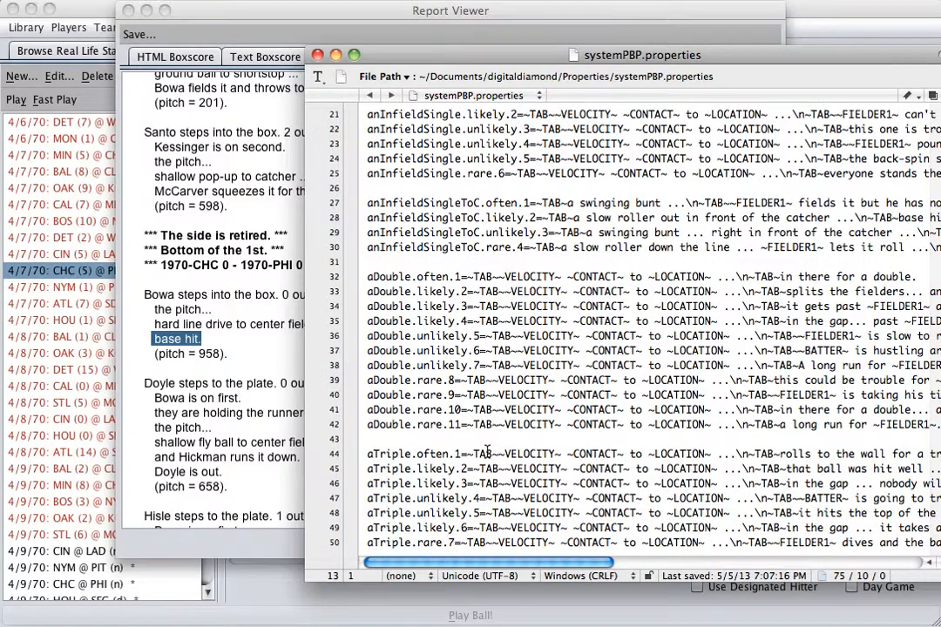
scroll(488, 452, "down", 2)
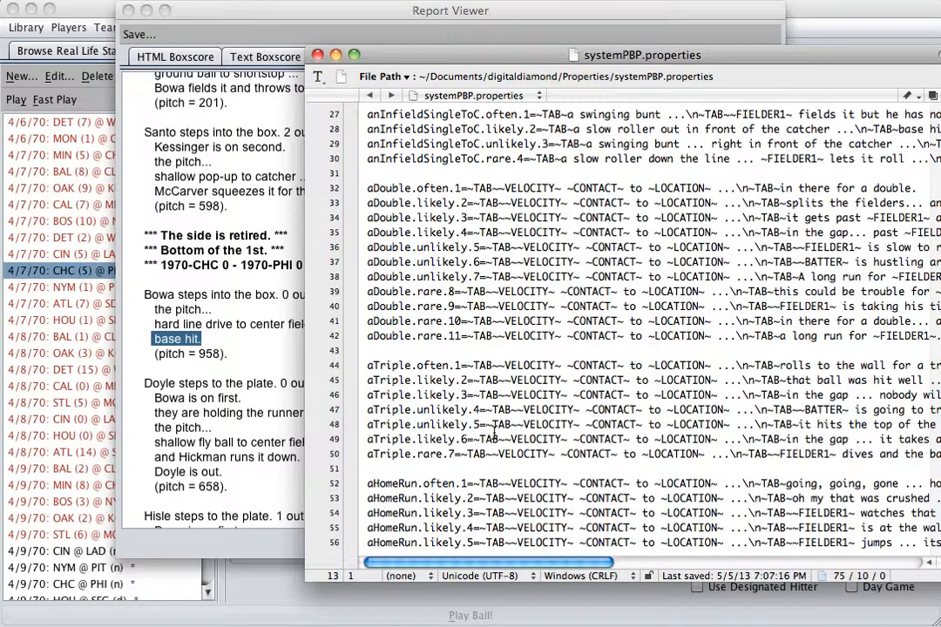
key("super+grave")
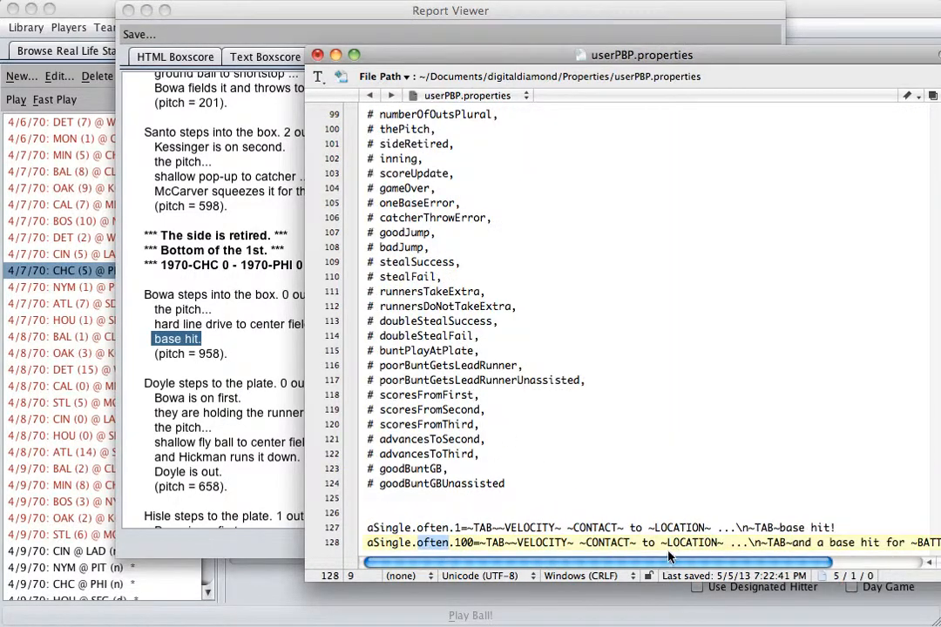
Step: Close the search window and compare the aSingle.often.100 closing text with the matching base hit in the play-by-play report
left_click_drag(666, 568, 710, 566)
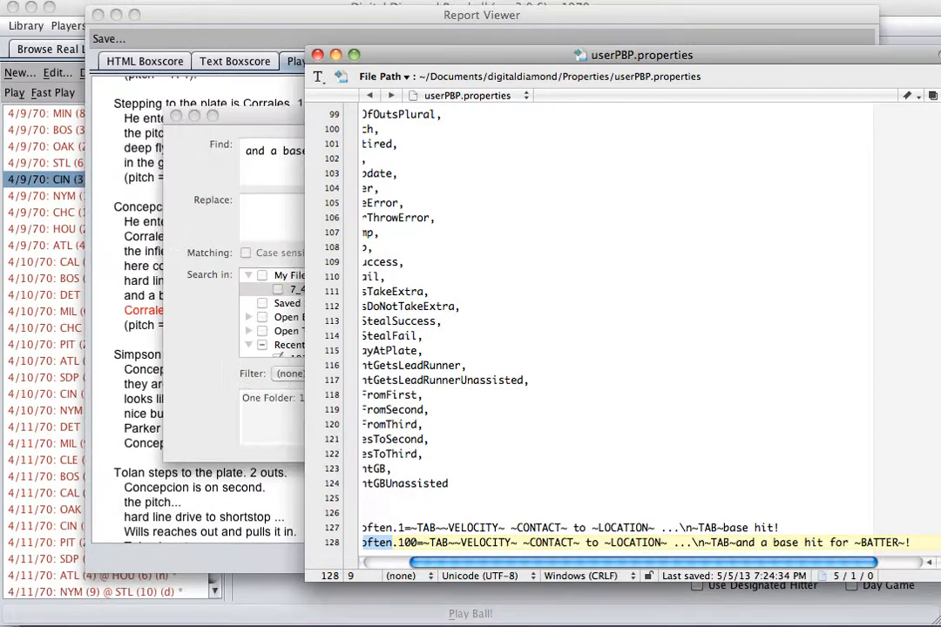
left_click(175, 116)
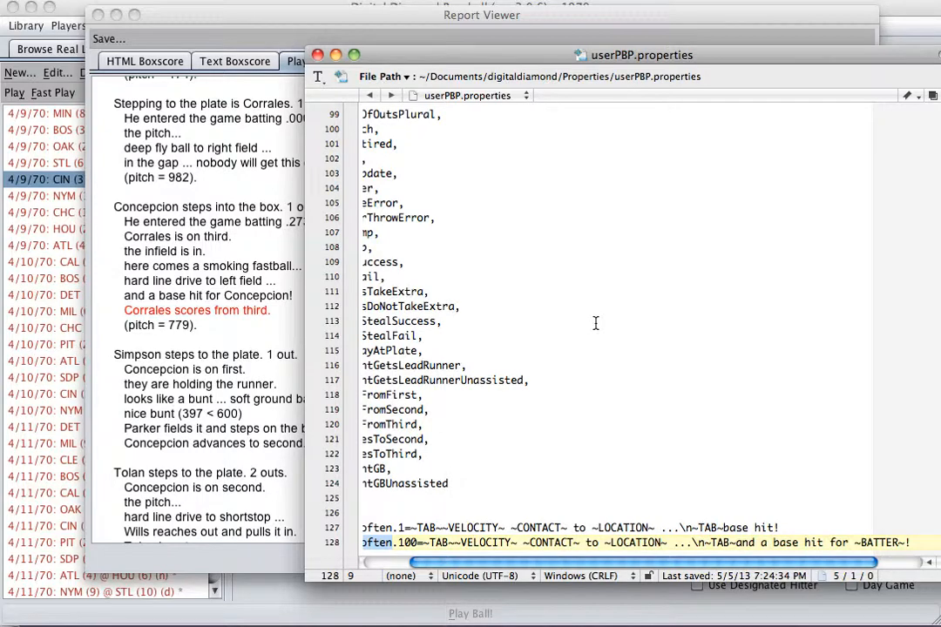
left_click(725, 542)
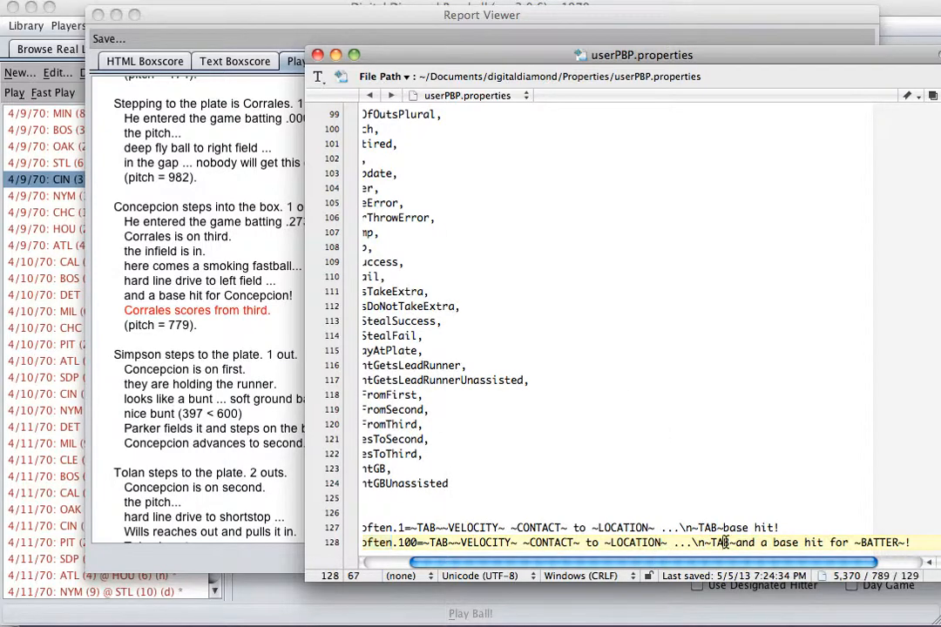
left_click_drag(729, 542, 911, 531)
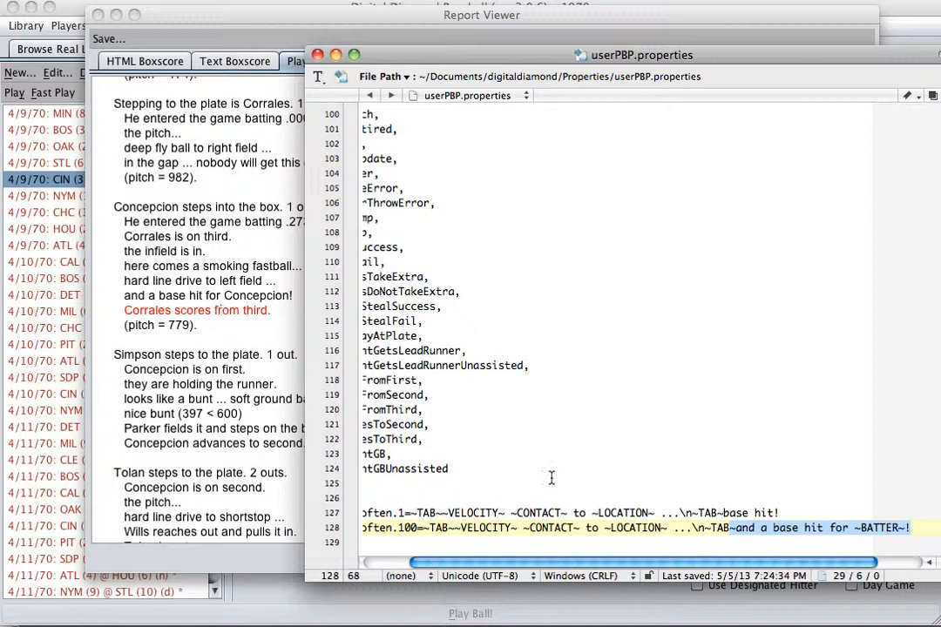
Step: Bring up systemPBP.properties and reposition and widen its window so more of each entry shows
scroll(444, 474, "left", 5)
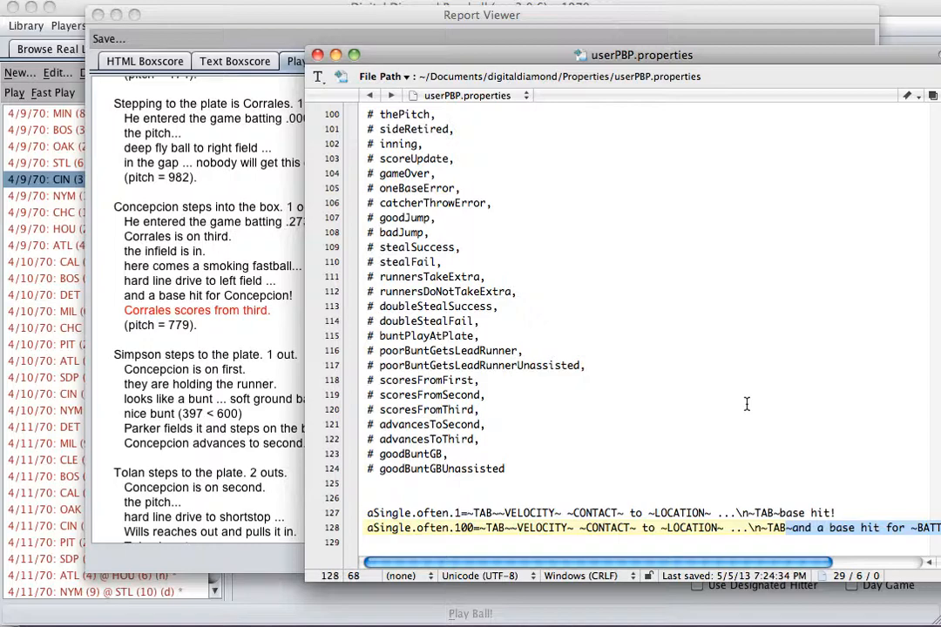
key("super+grave")
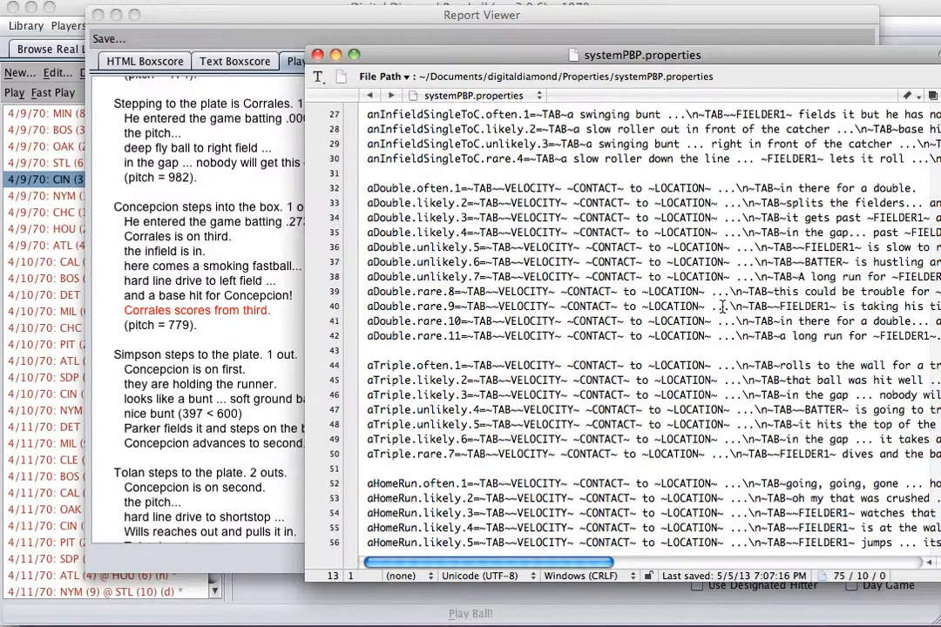
left_click_drag(581, 50, 357, 36)
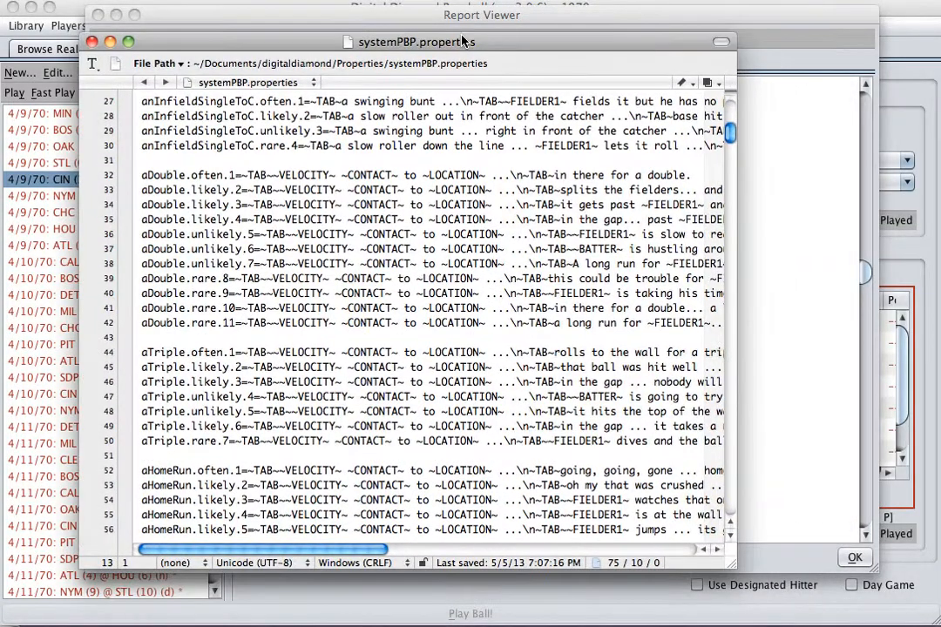
left_click_drag(733, 564, 857, 576)
Step: Examine the ~FIELDER1~ placeholder in the home run entries and review the hit entries back up to the file's header comments
left_click(652, 426)
scroll(605, 389, "down", 3)
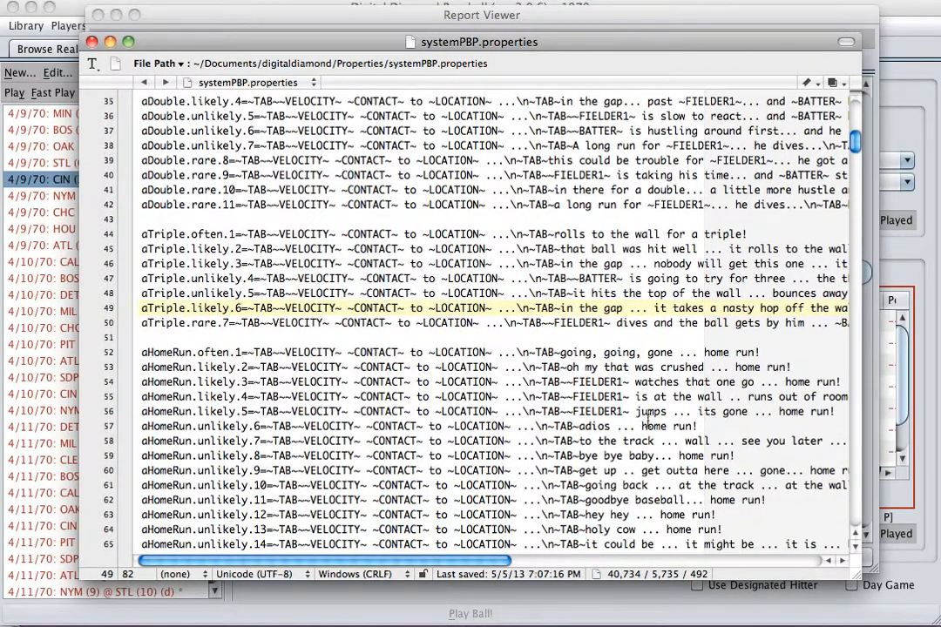
double_click(603, 383)
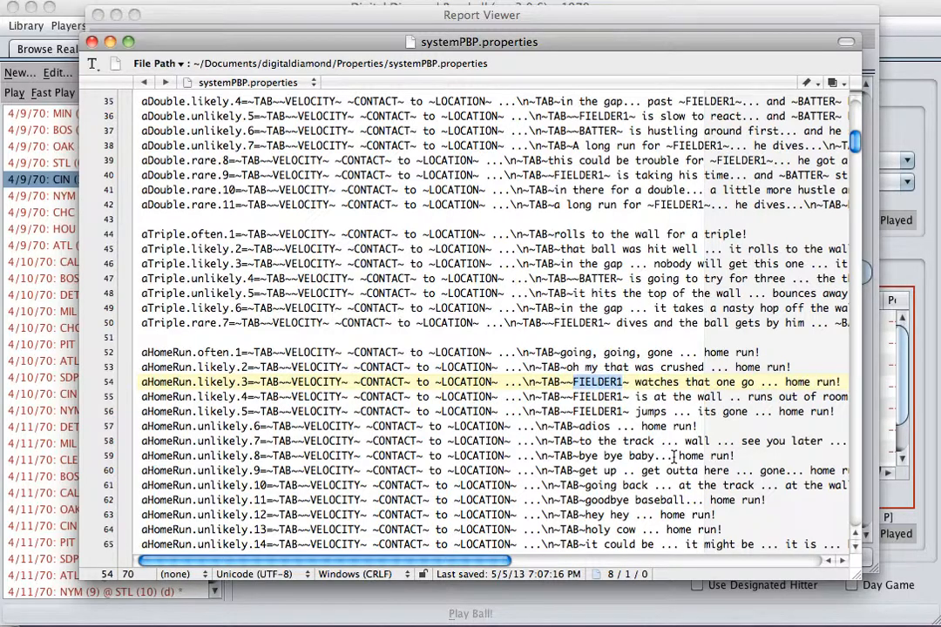
scroll(675, 456, "up", 5)
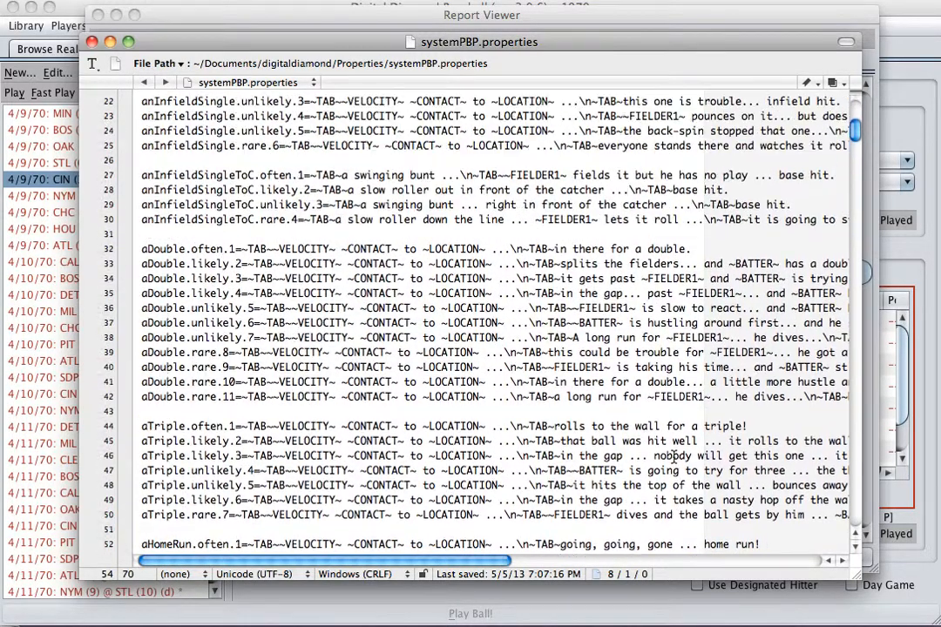
scroll(674, 456, "up", 5)
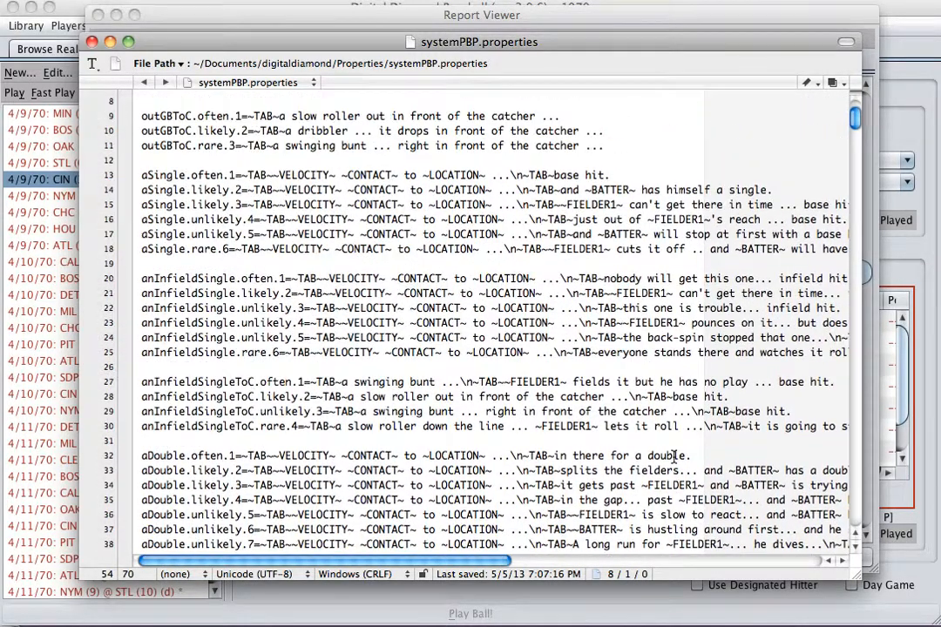
scroll(674, 455, "up", 1)
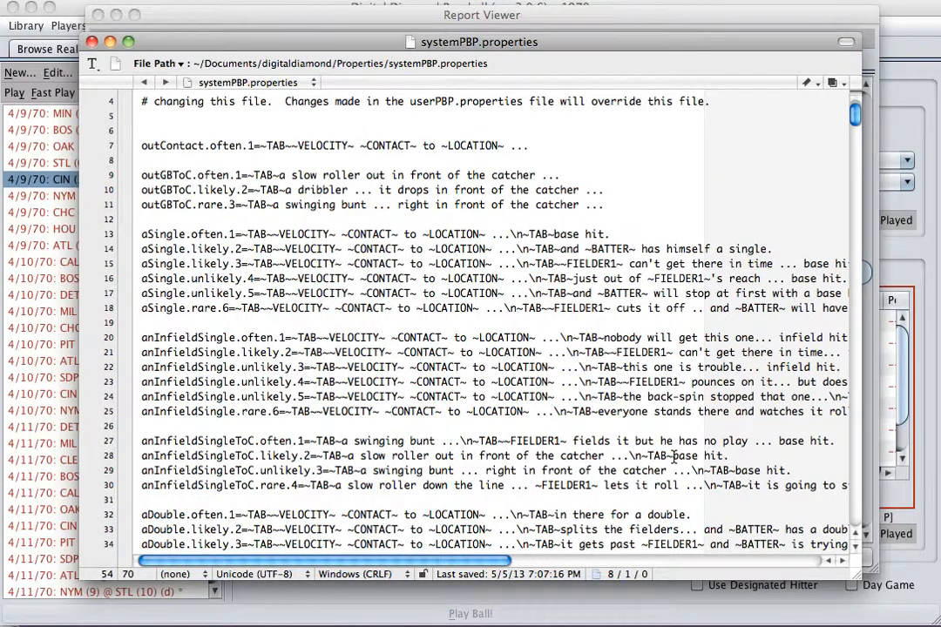
scroll(674, 455, "right", 3)
scroll(674, 457, "up", 2)
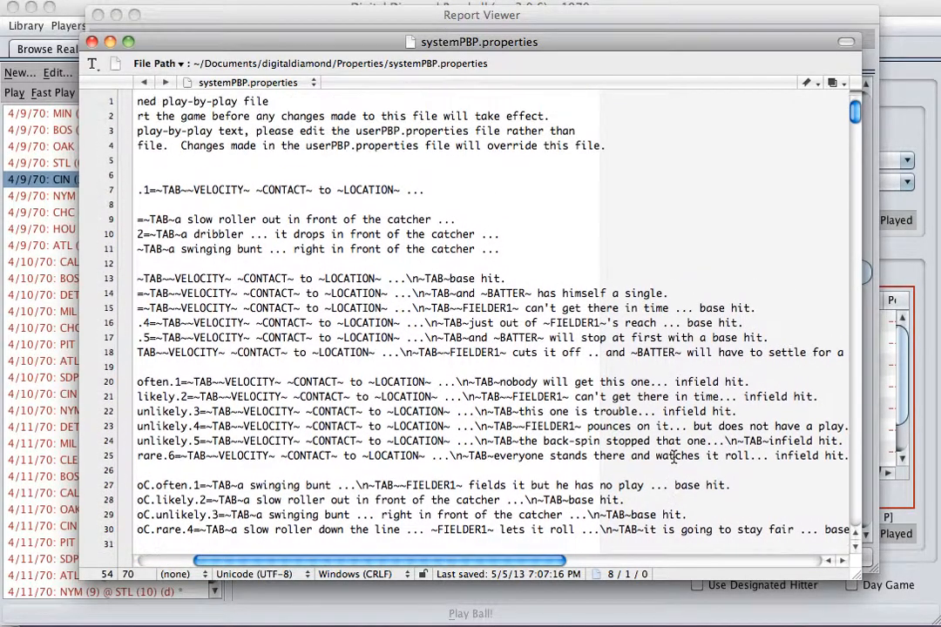
scroll(673, 457, "left", 3)
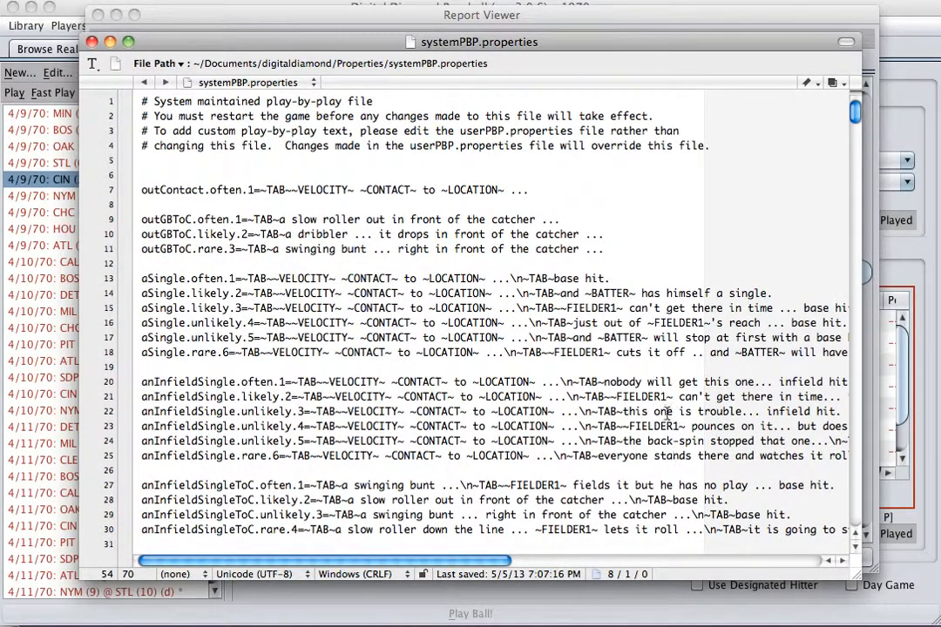
Step: Review the double, triple and home run entries, paying attention to the aDouble, aTriple and aHomeRun key names
scroll(663, 372, "down", 4)
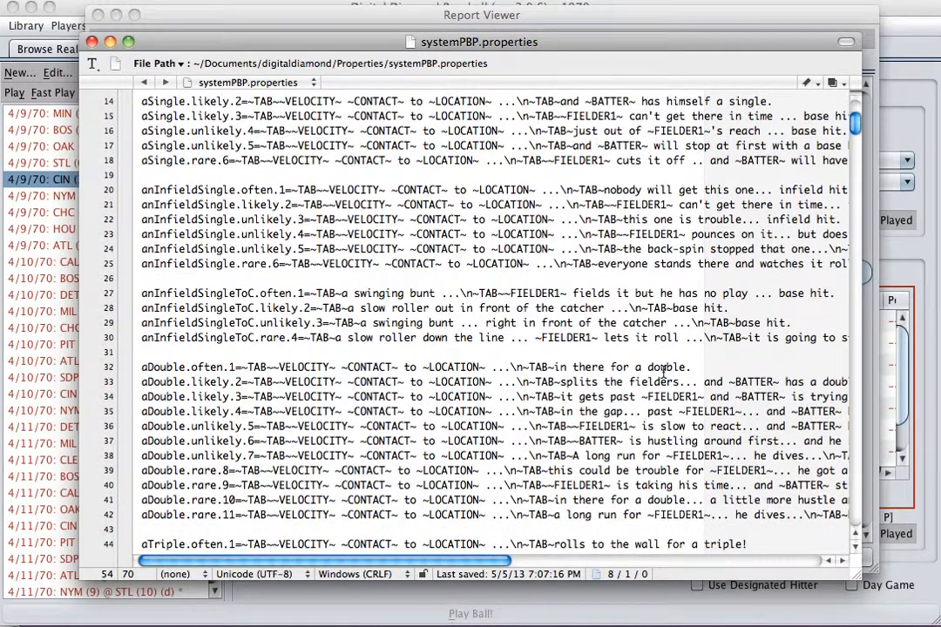
scroll(663, 372, "down", 2)
scroll(664, 372, "right", 2)
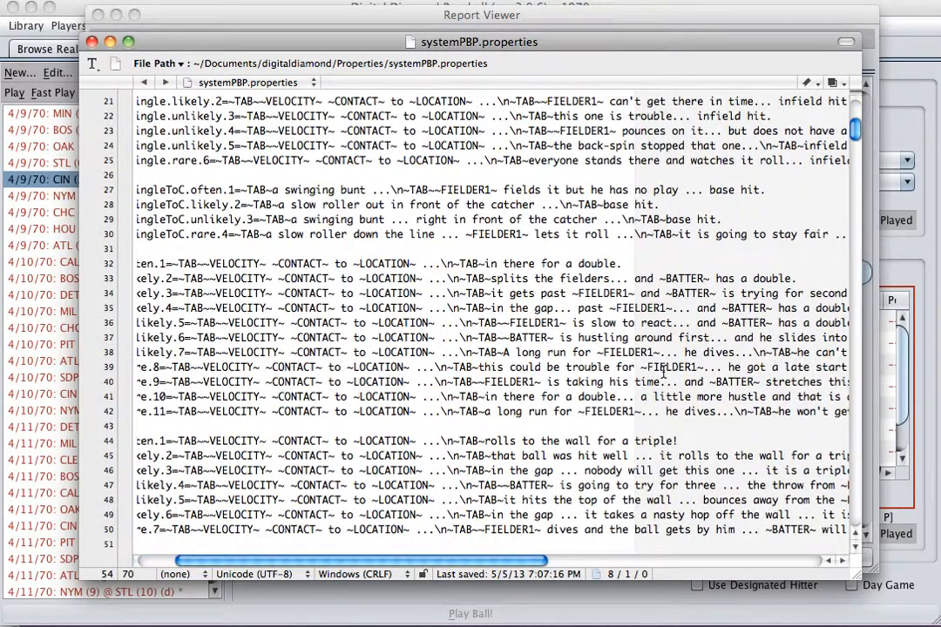
scroll(667, 380, "down", 2)
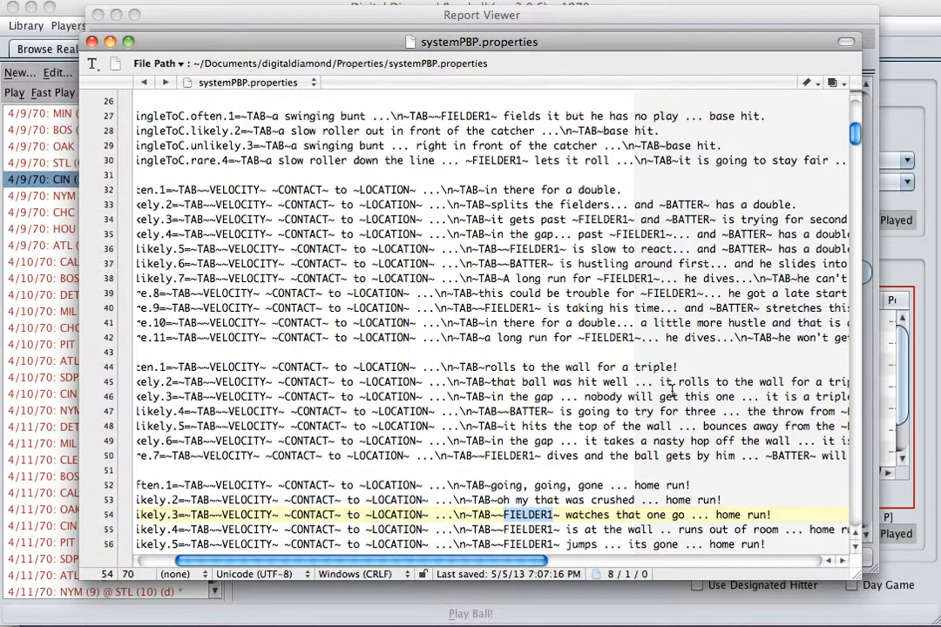
scroll(671, 389, "down", 1)
scroll(671, 389, "left", 2)
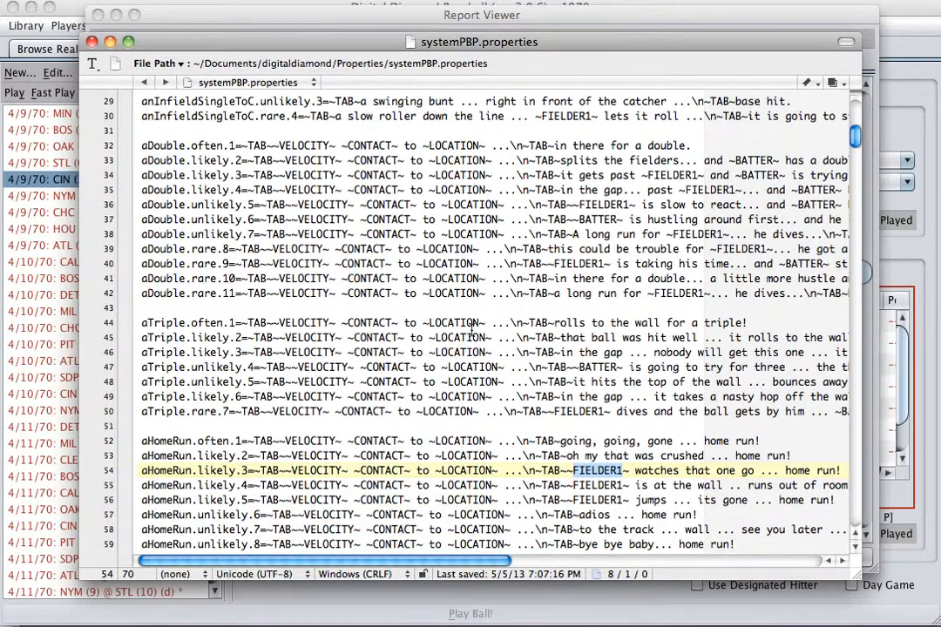
left_click(170, 339)
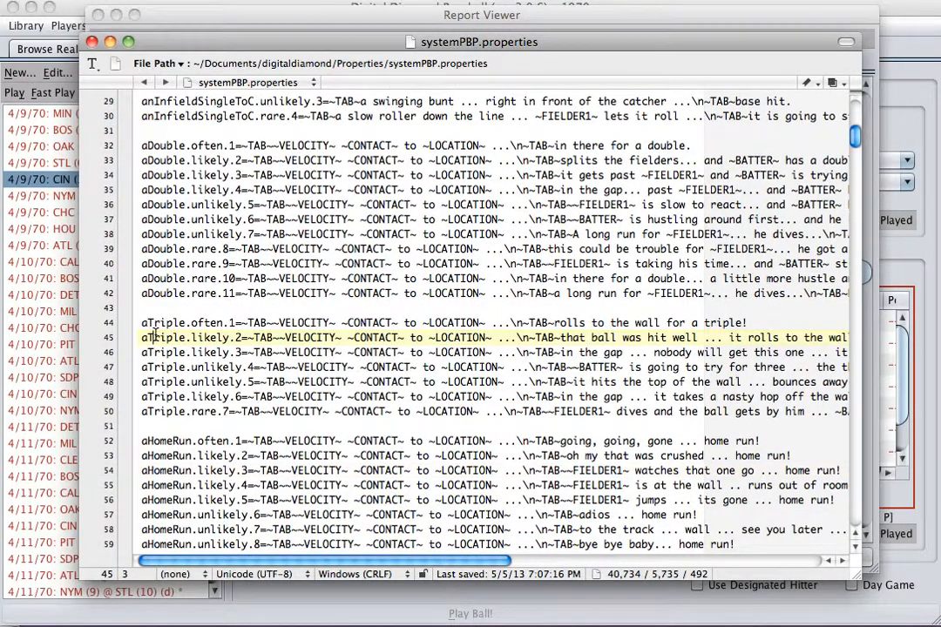
double_click(162, 294)
double_click(162, 441)
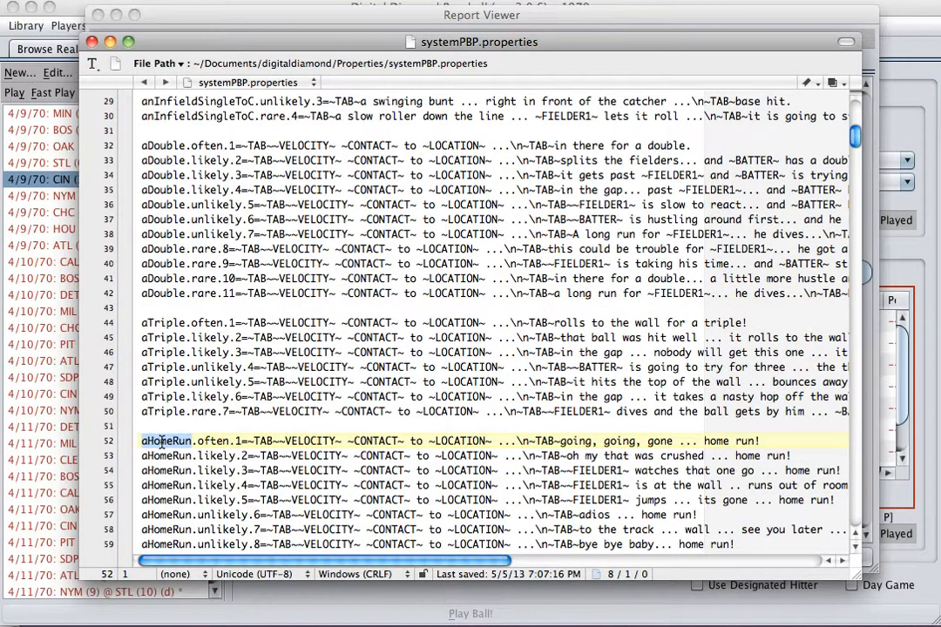
Step: Examine the makesTheCatchFB and makesTheCatchPU entries and the hard and medium fieldsGroundBallUnassisted entries
scroll(161, 442, "down", 20)
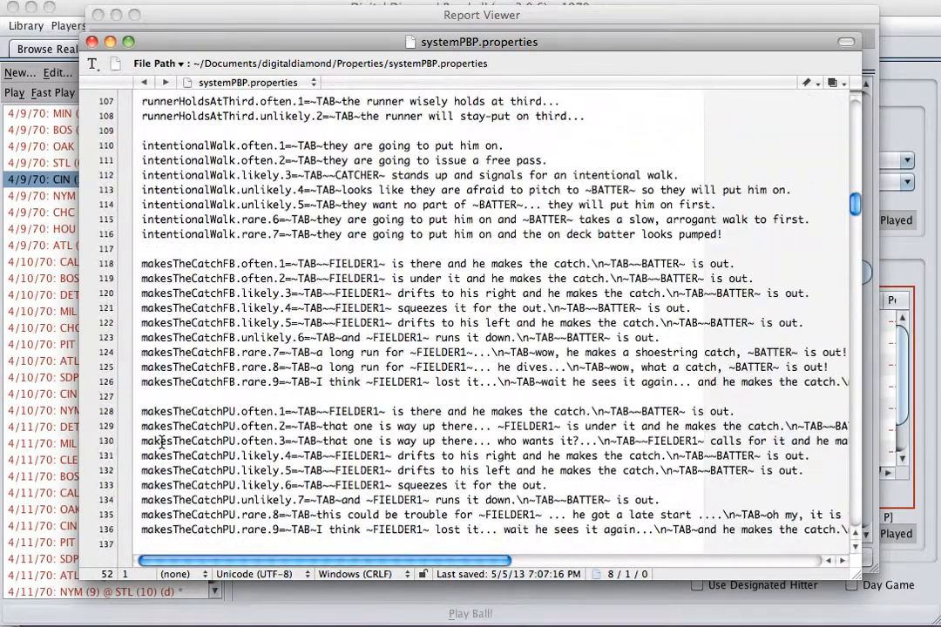
scroll(161, 441, "down", 1)
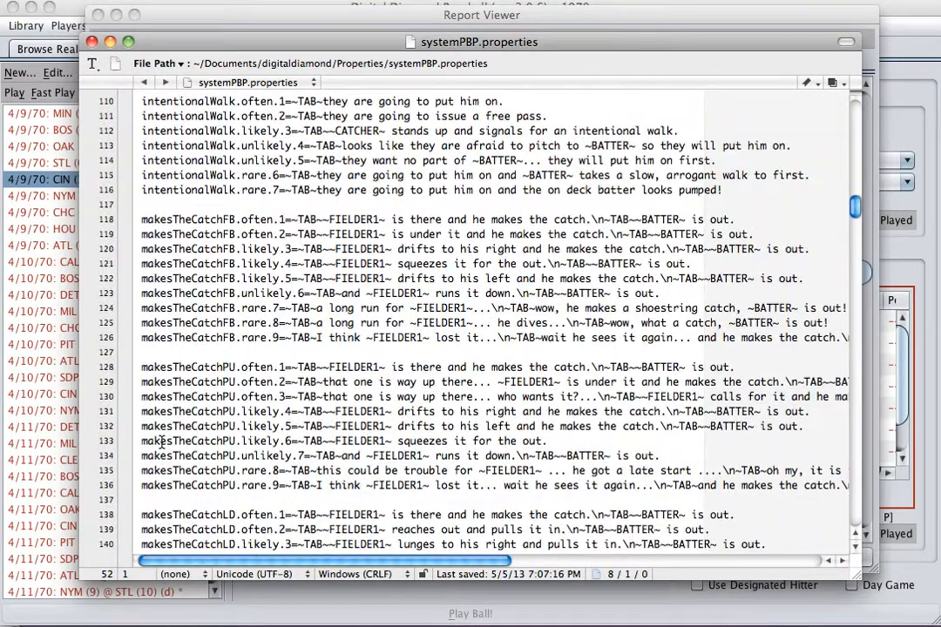
left_click(191, 338)
double_click(191, 337)
double_click(179, 426)
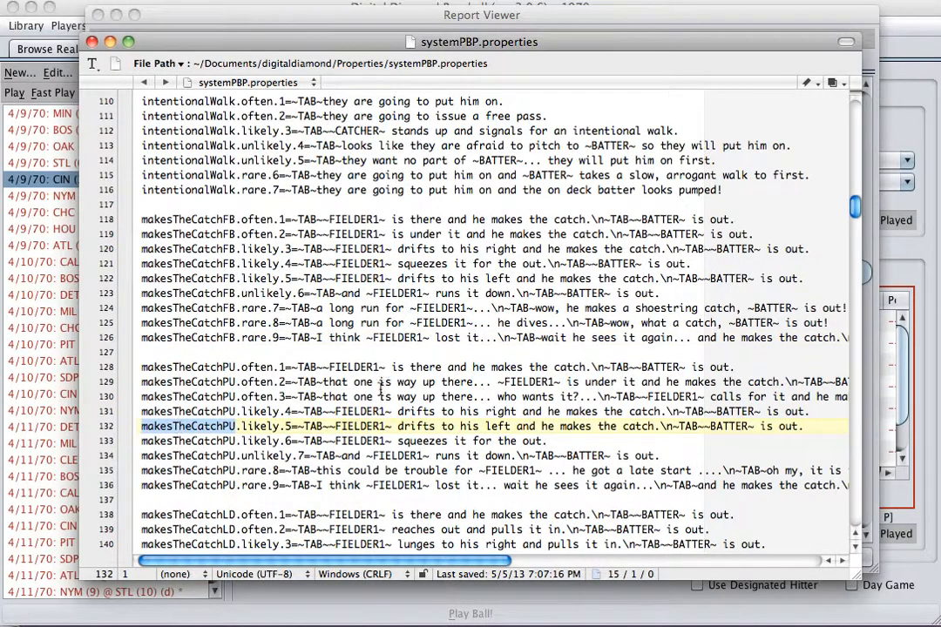
scroll(386, 390, "down", 2)
scroll(386, 389, "down", 13)
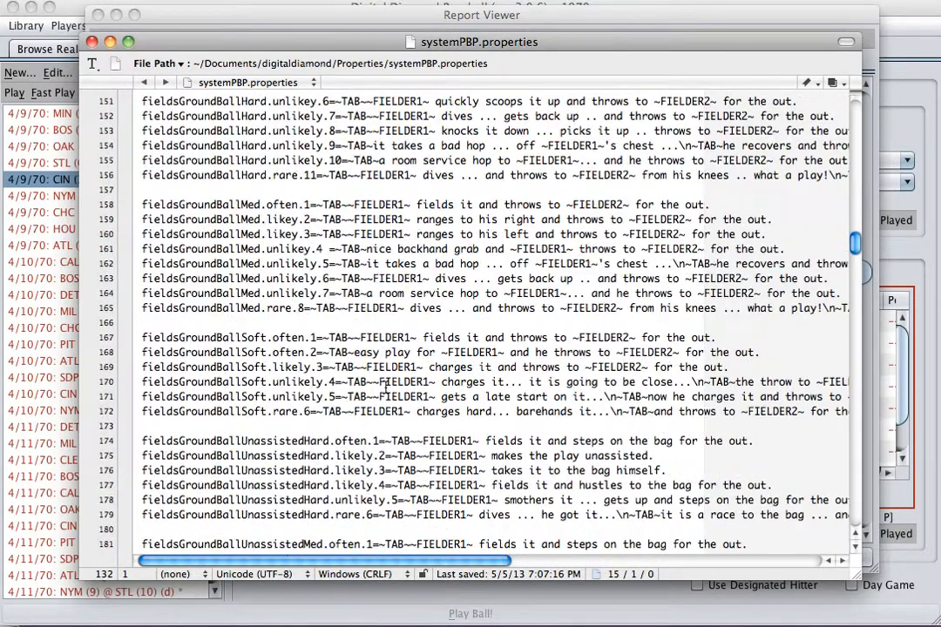
scroll(386, 383, "down", 2)
double_click(261, 323)
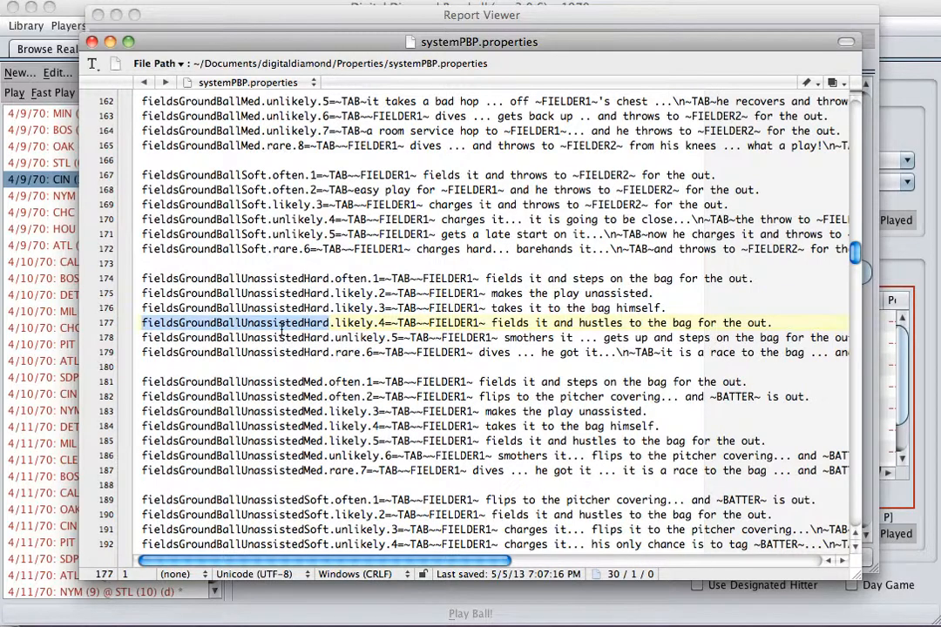
double_click(262, 411)
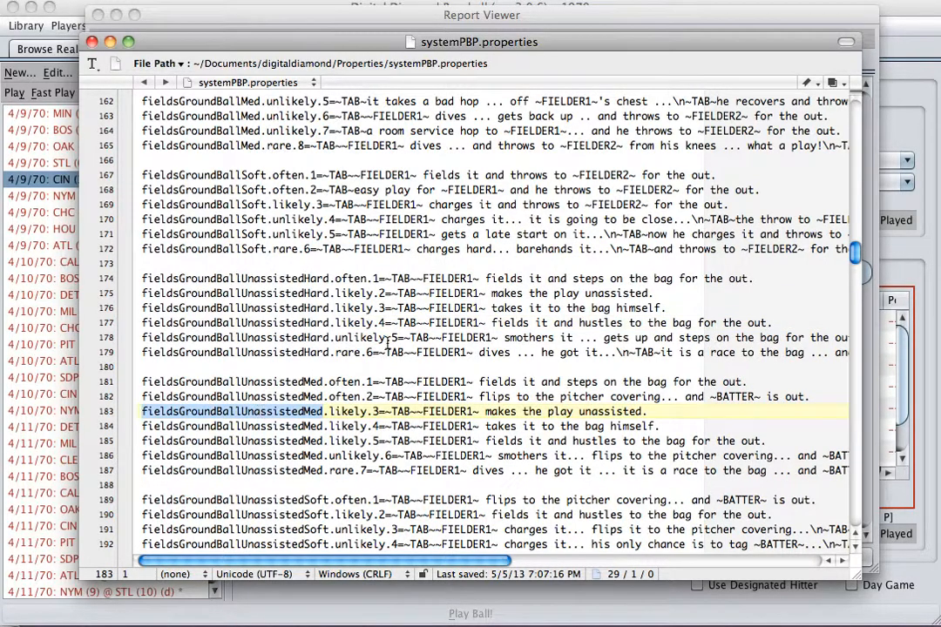
Step: Review the strikeout entries with their "unlikely" frequency and ~PITCHER~ and ~CATCHER~ placeholders, plus the walk and hbp entries
scroll(388, 344, "down", 7)
scroll(388, 344, "down", 4)
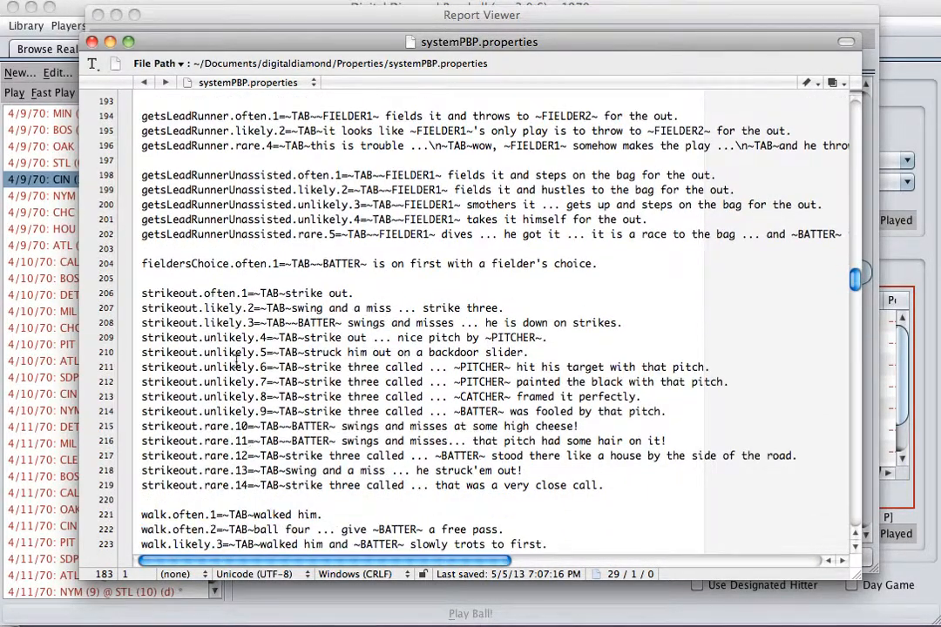
double_click(234, 356)
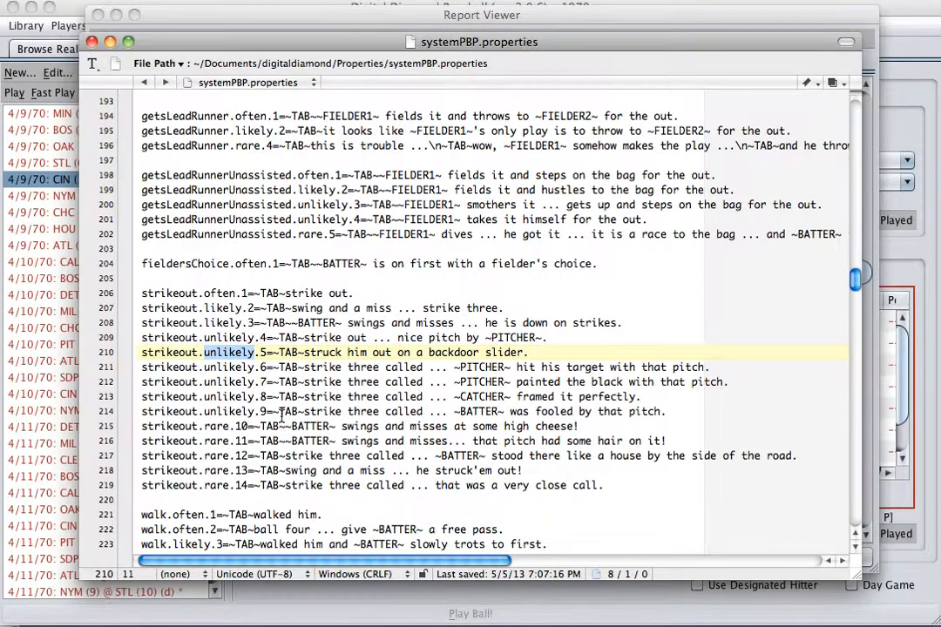
scroll(235, 352, "down", 2)
double_click(484, 310)
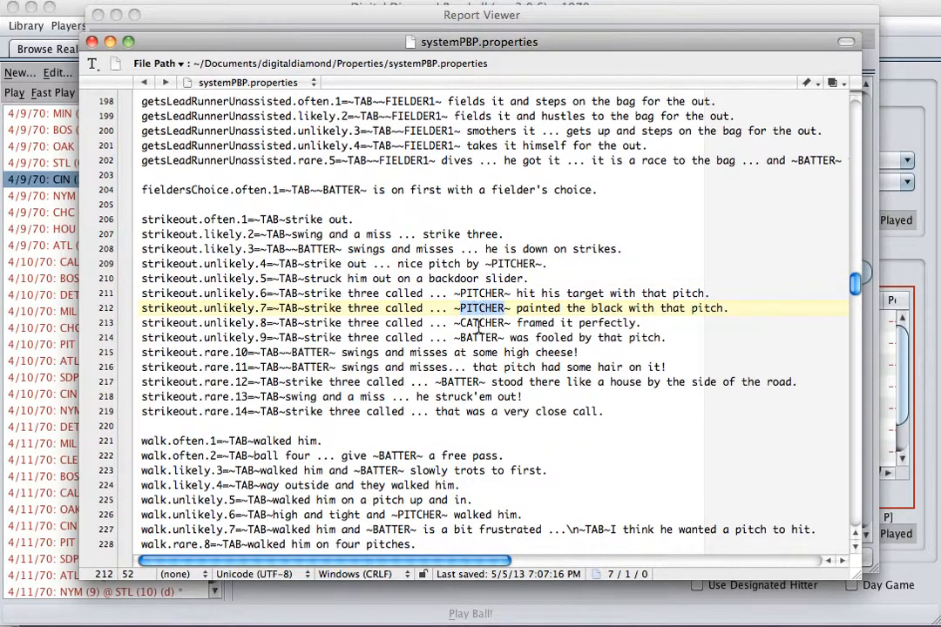
double_click(480, 324)
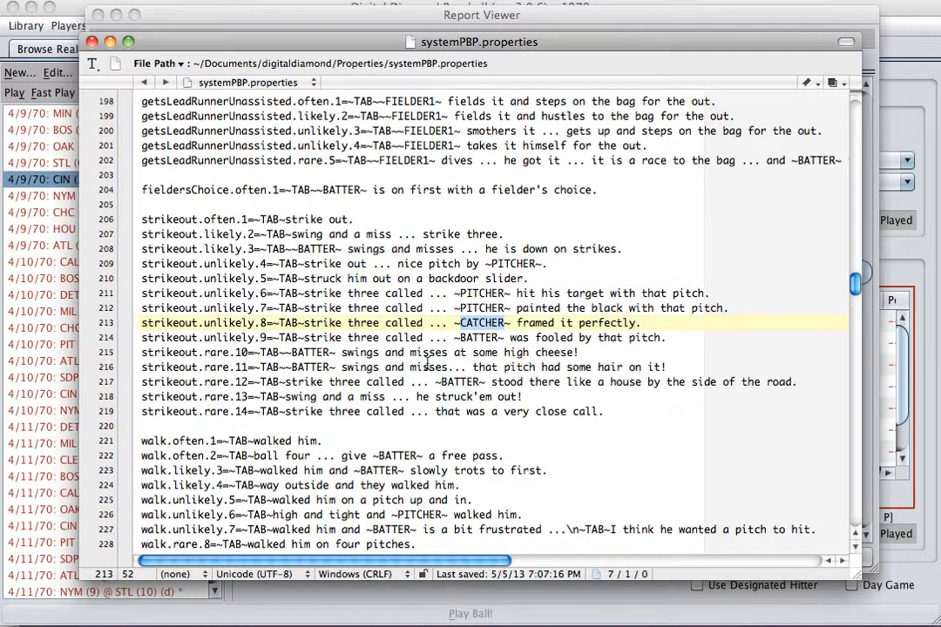
scroll(353, 315, "down", 5)
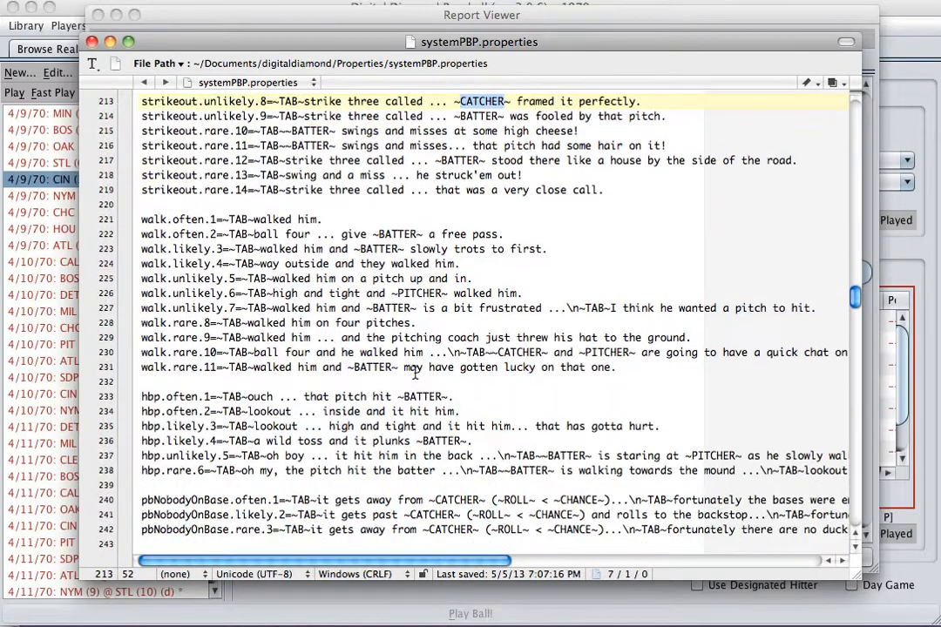
double_click(153, 338)
scroll(333, 375, "down", 3)
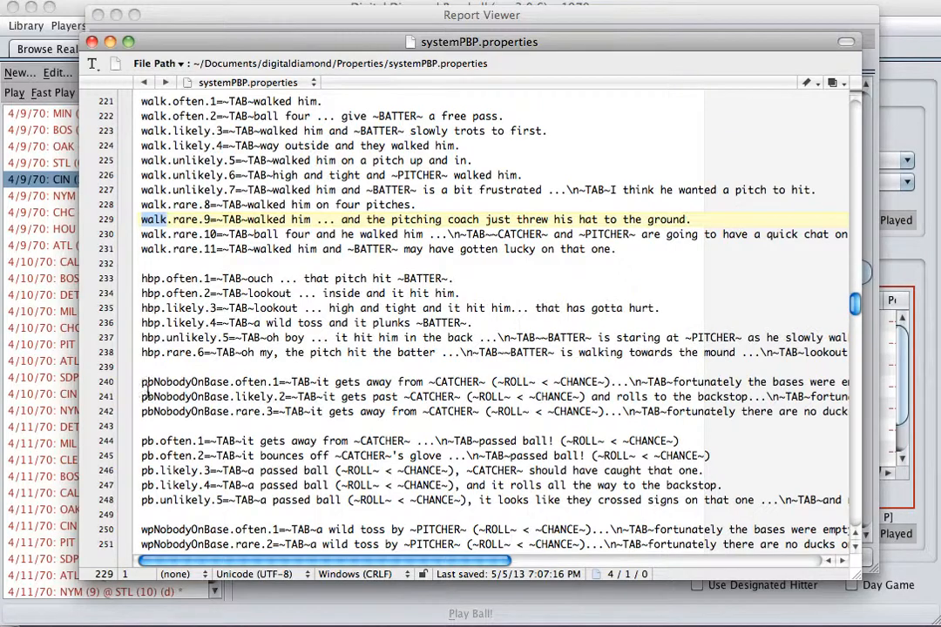
double_click(152, 353)
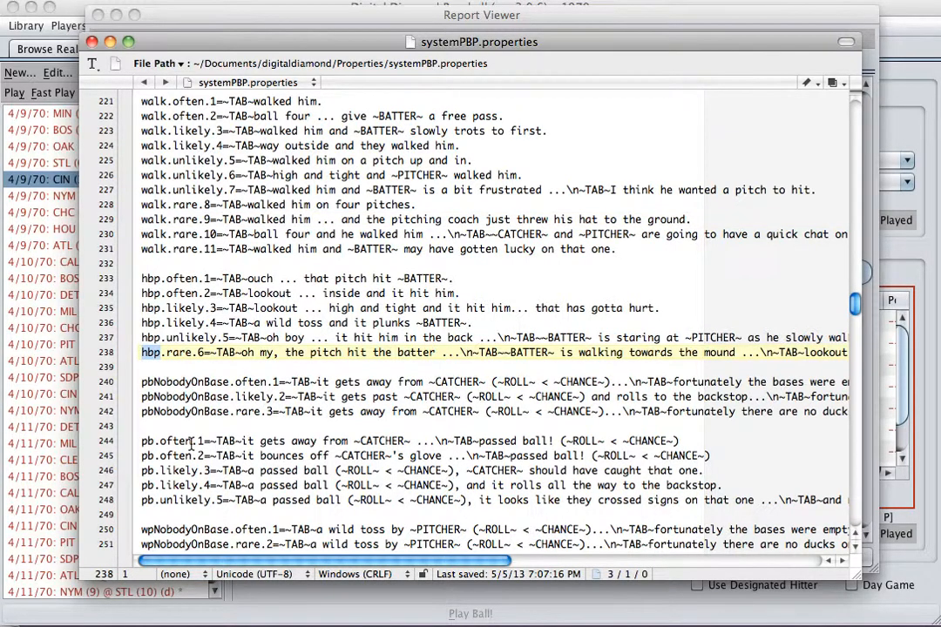
Step: Examine the wild pitch (wp) and isTaggingUp entries, and return to userPBP.properties
scroll(182, 423, "down", 6)
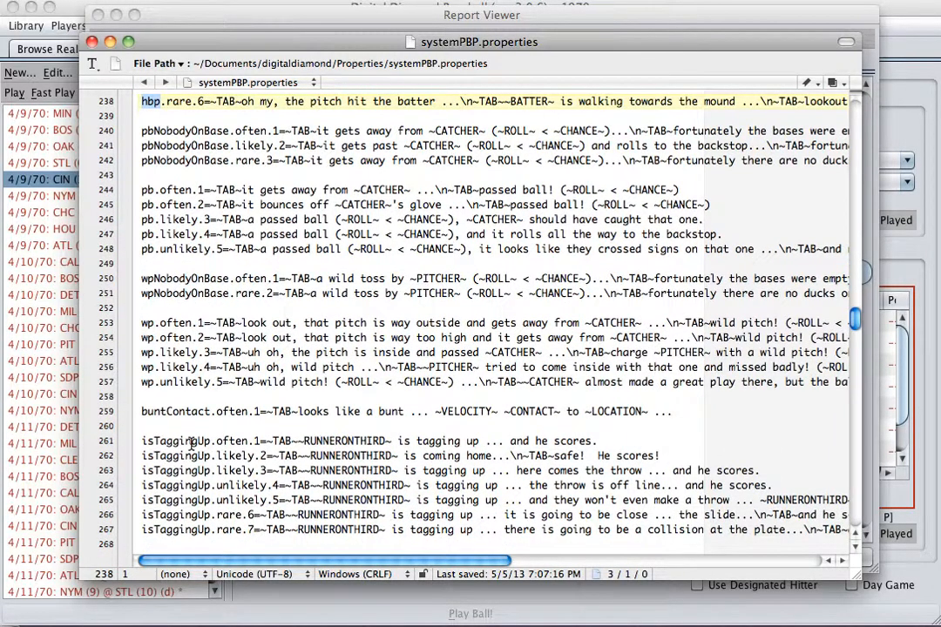
scroll(191, 444, "down", 1)
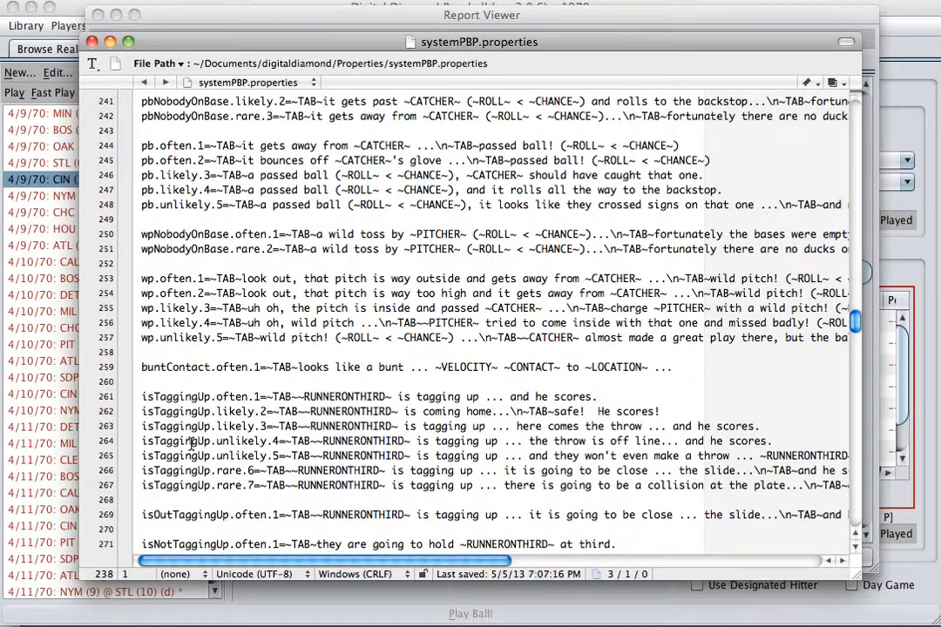
double_click(147, 323)
left_click(243, 327)
scroll(243, 329, "down", 3)
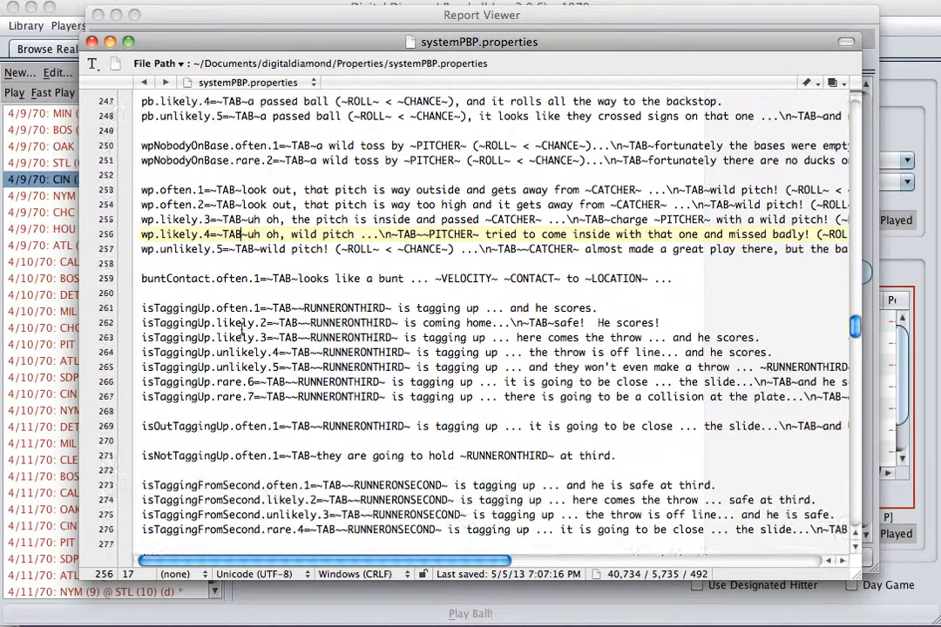
double_click(188, 325)
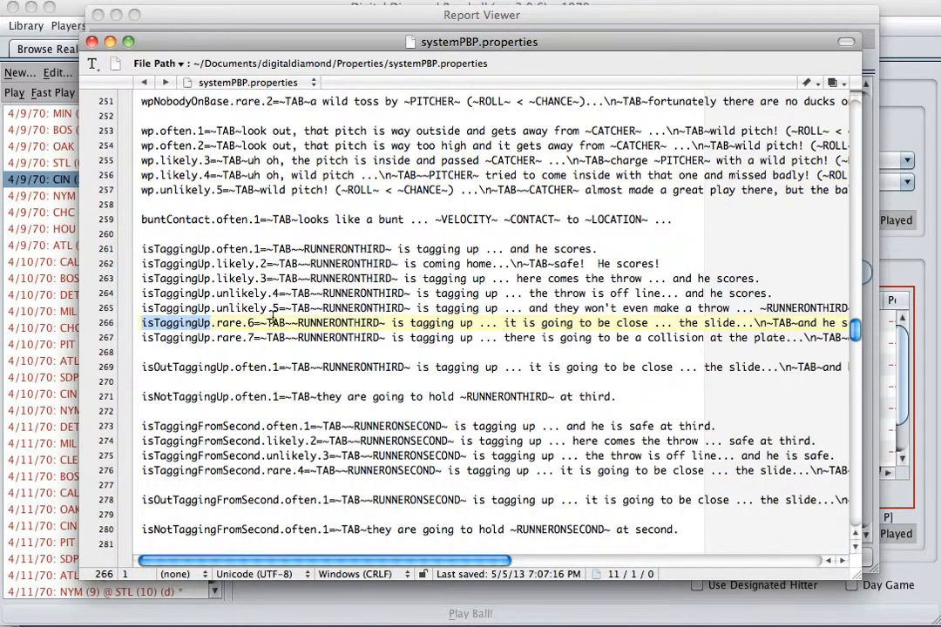
key("super+w")
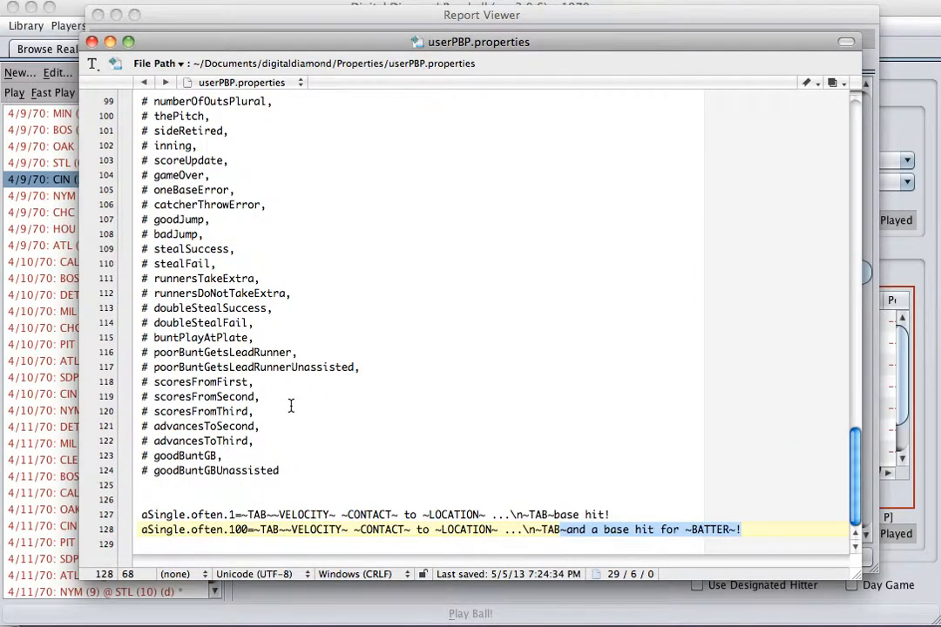
Step: Delete both custom aSingle entries and the blank lines above them from the end of userPBP.properties, and save the file
left_click(246, 529)
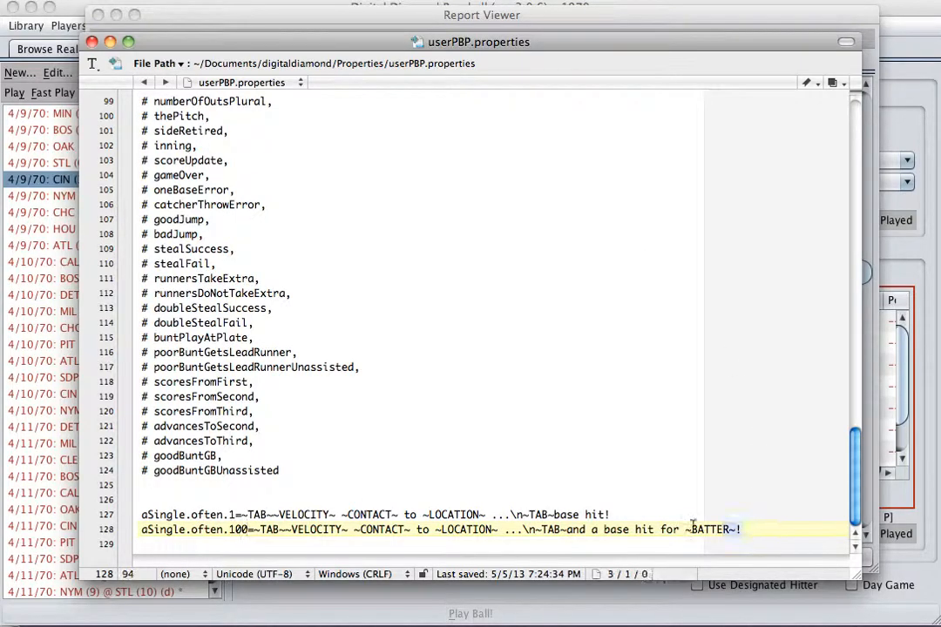
left_click_drag(764, 529, 103, 484)
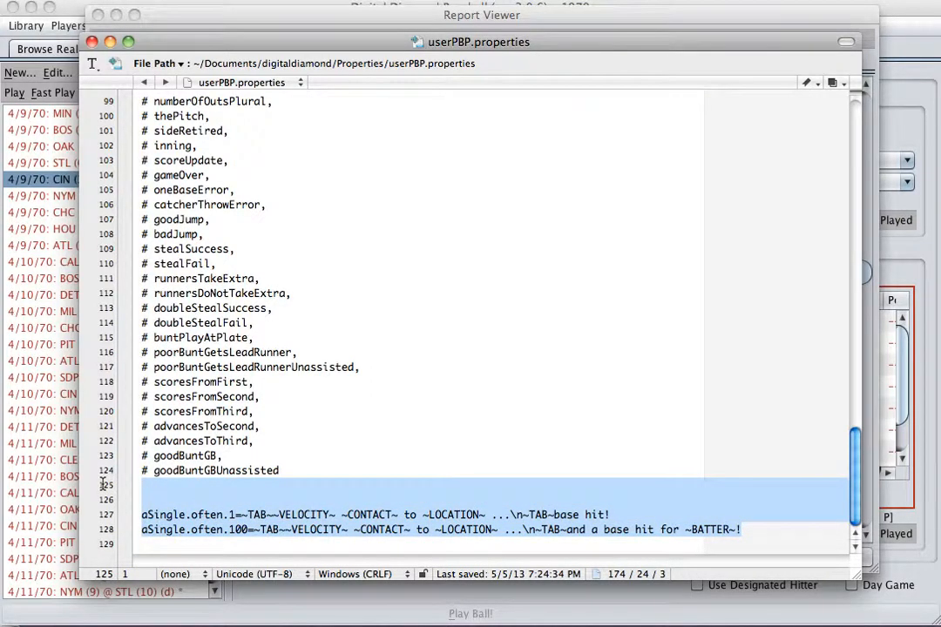
key("BackSpace")
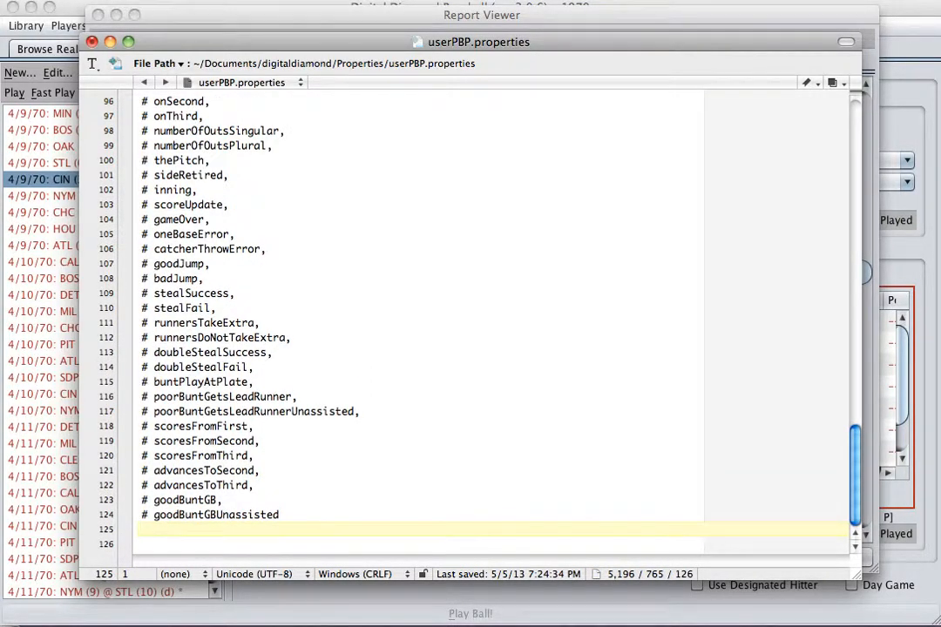
key("super+s")
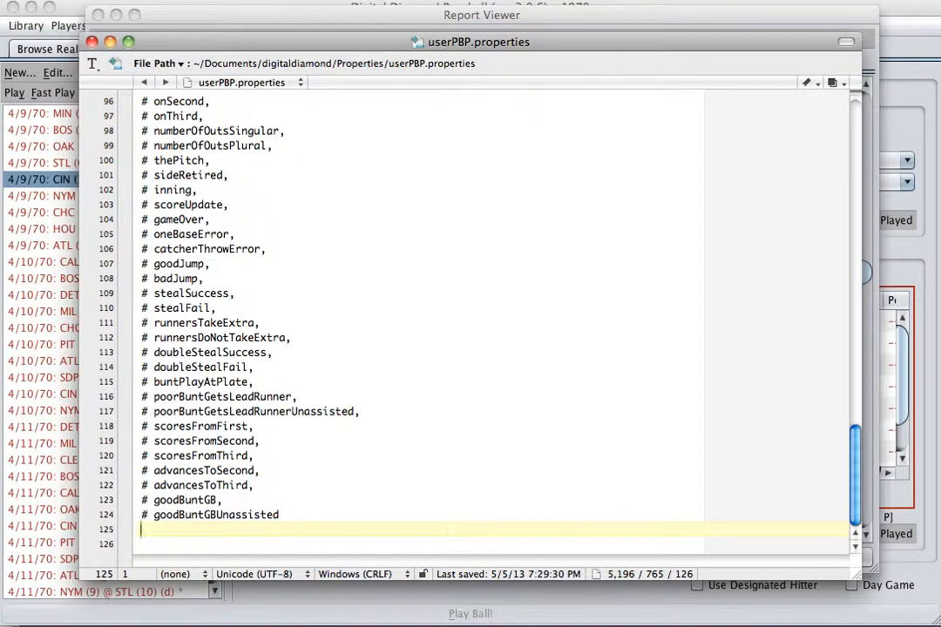